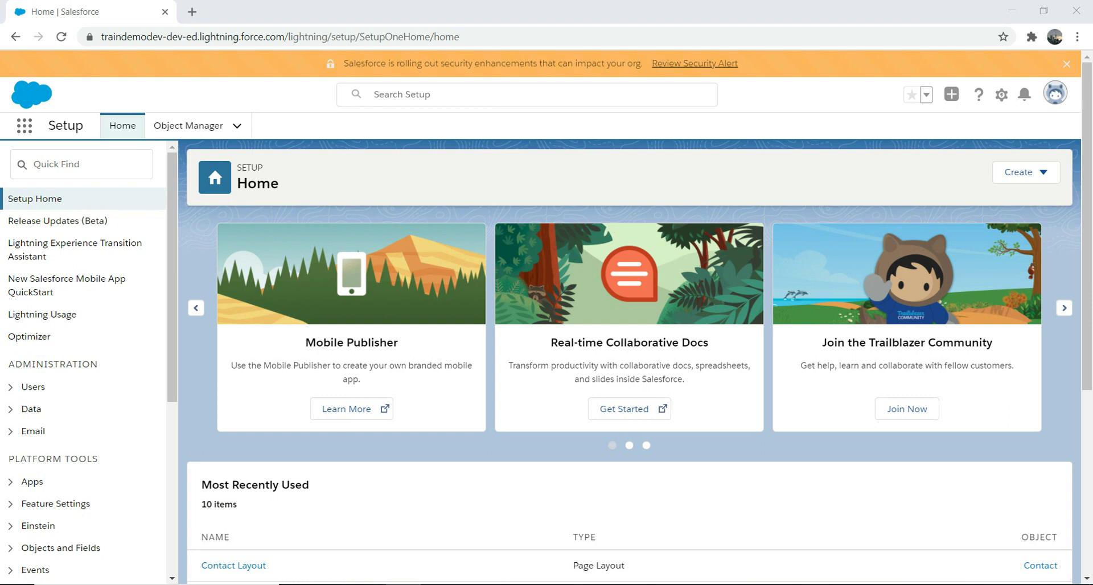
Step: Search Setup for "flow" and open the list of all flows
left_click(82, 164)
type("flow")
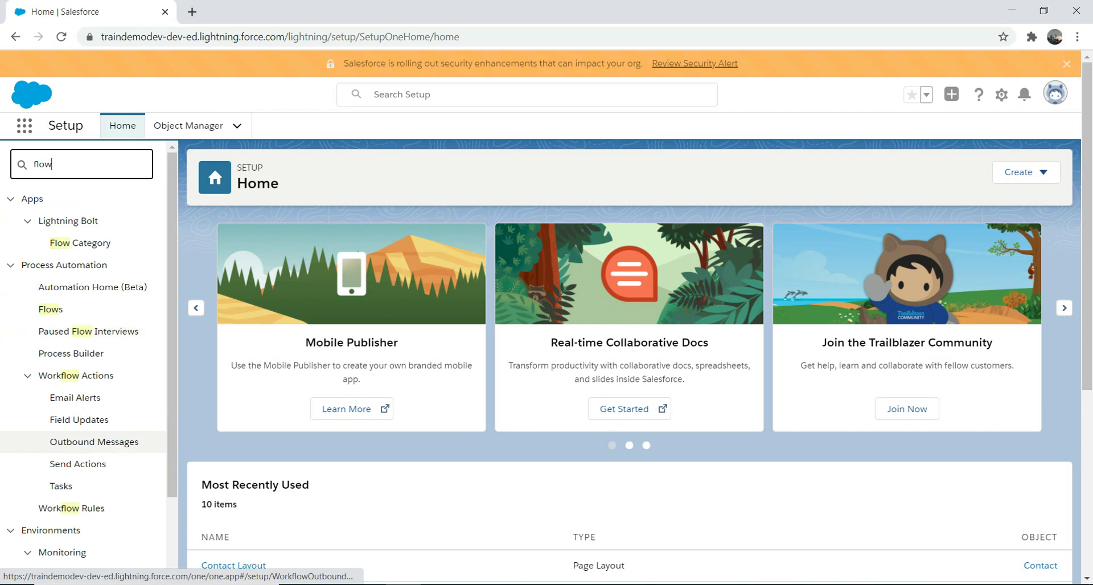
left_click(50, 309)
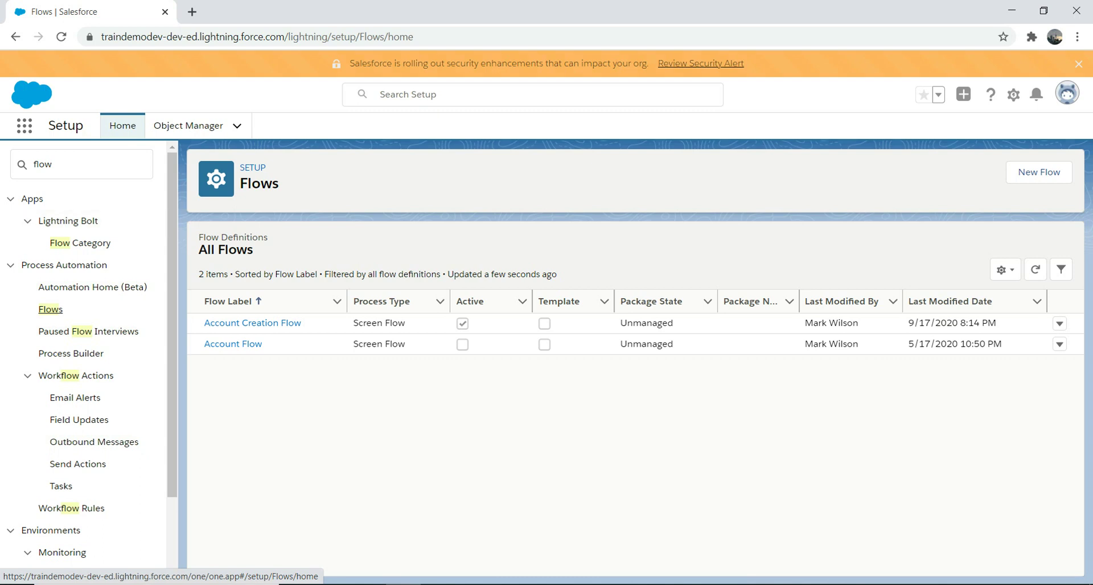
Step: Find the Contact object in Object Manager and open its buttons, links, and actions
left_click(188, 125)
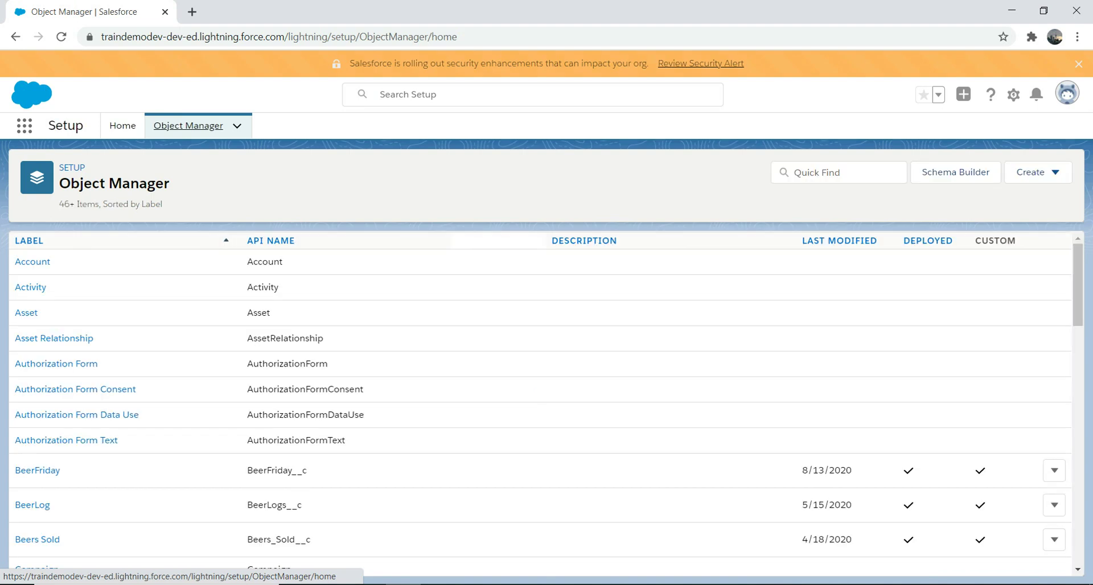
left_click(837, 172)
type("contact")
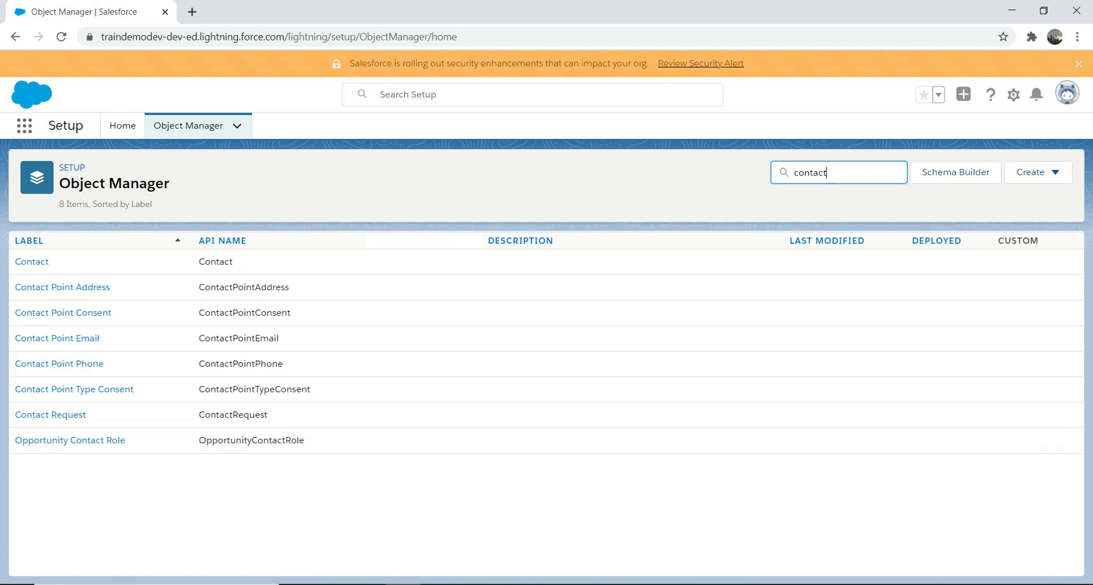
left_click(32, 262)
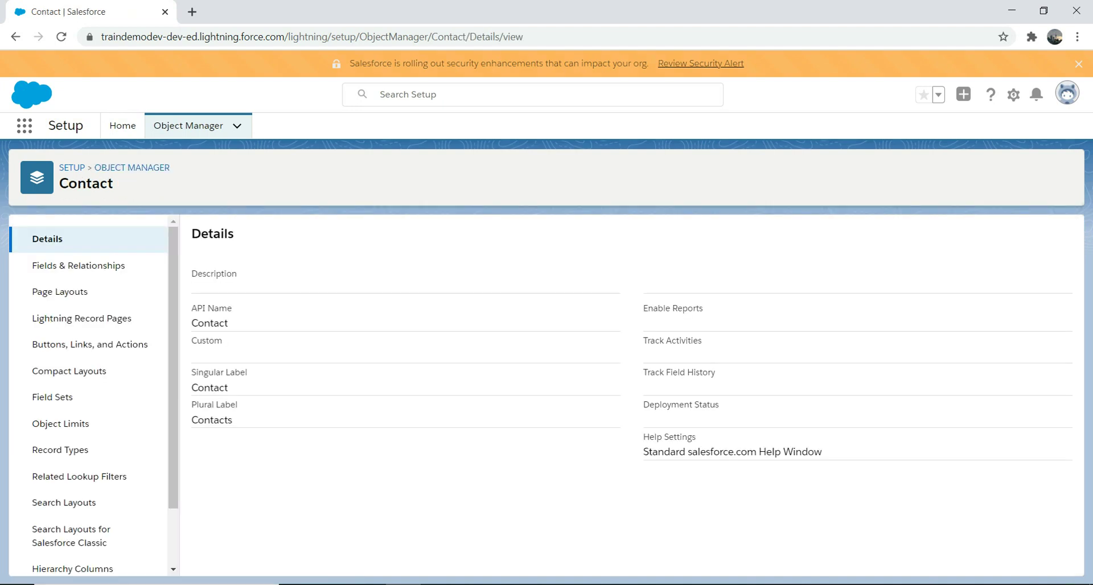
left_click(89, 344)
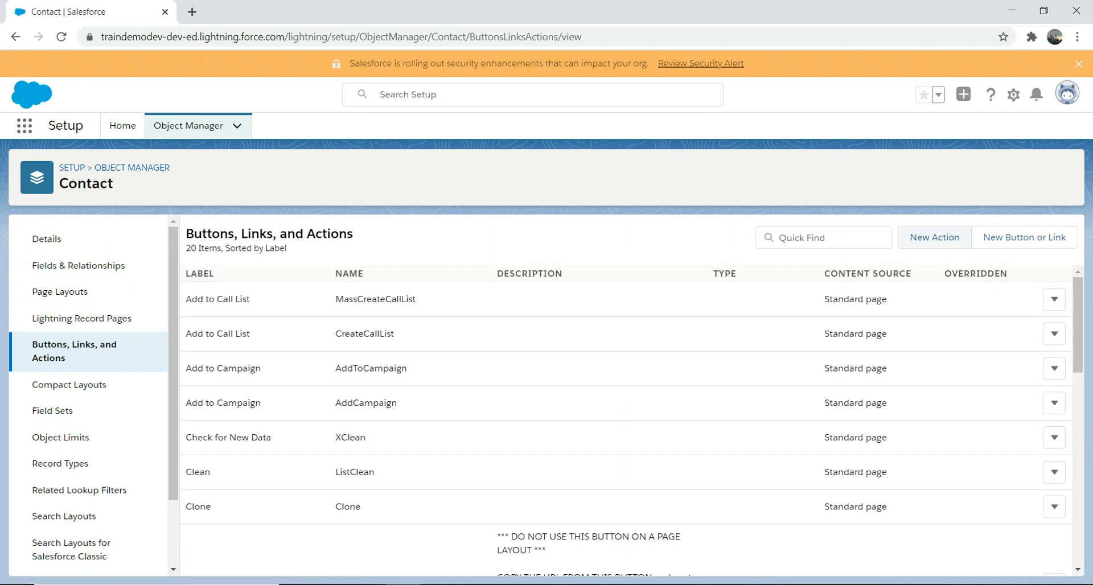
Step: Start a new Contact action and set its action type to Flow
left_click(934, 237)
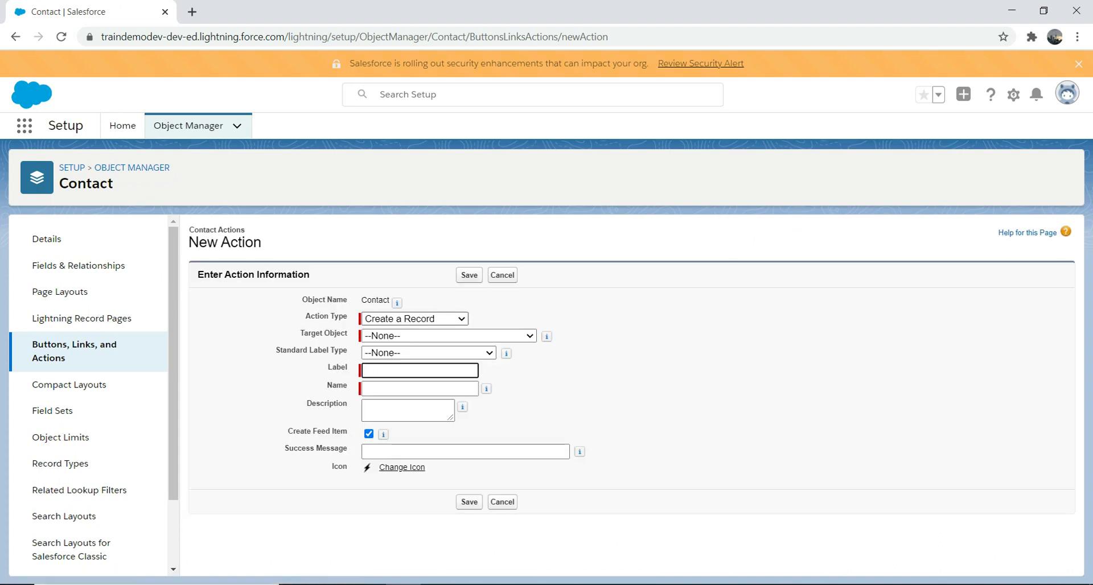
left_click(415, 319)
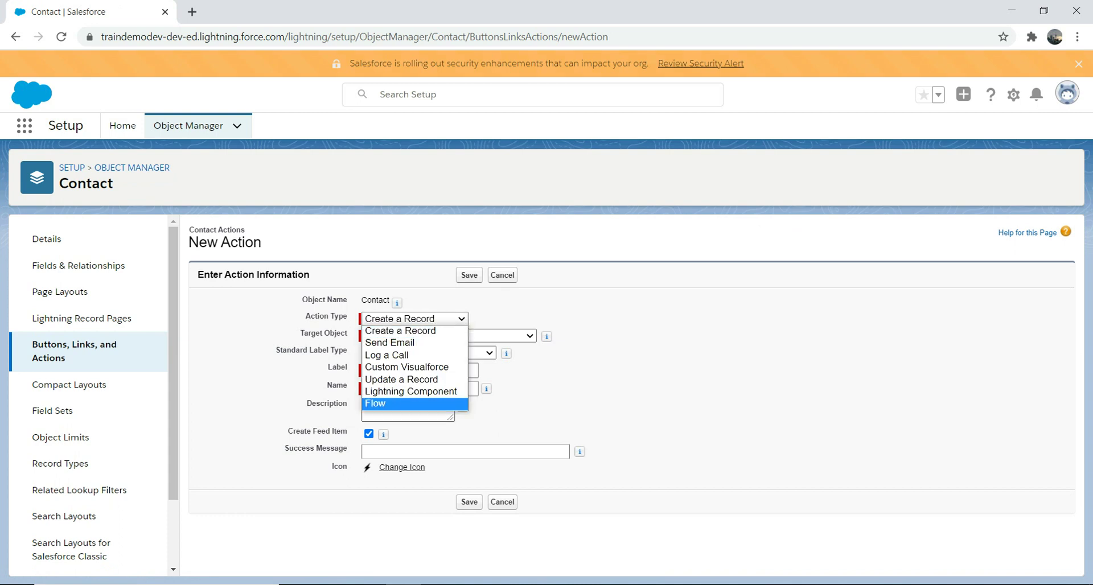
key("Return")
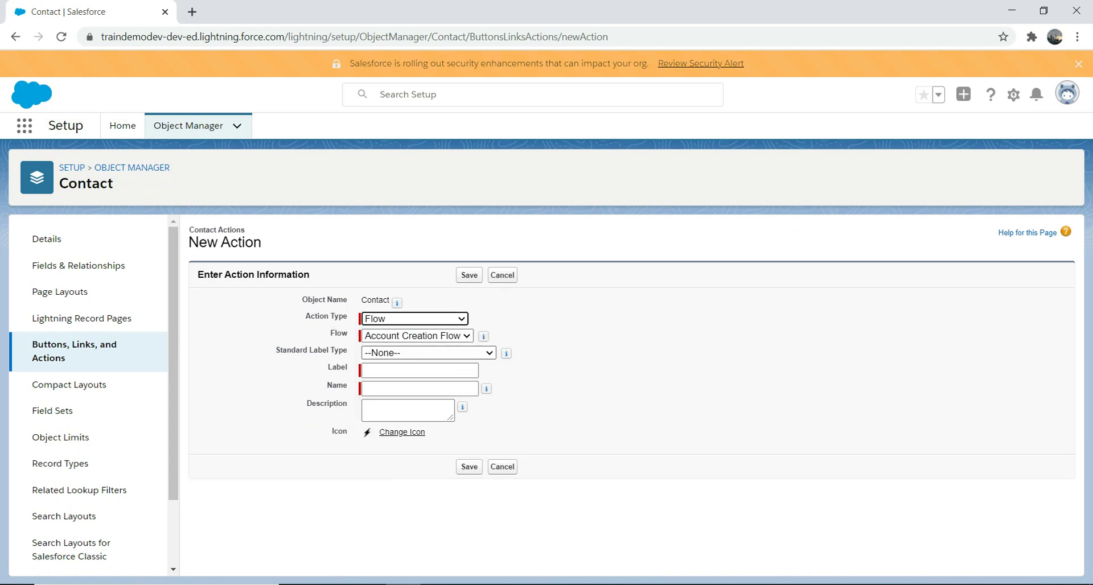
Step: Label the new action AccountCreation, let the name match the label, and save it
left_click(419, 371)
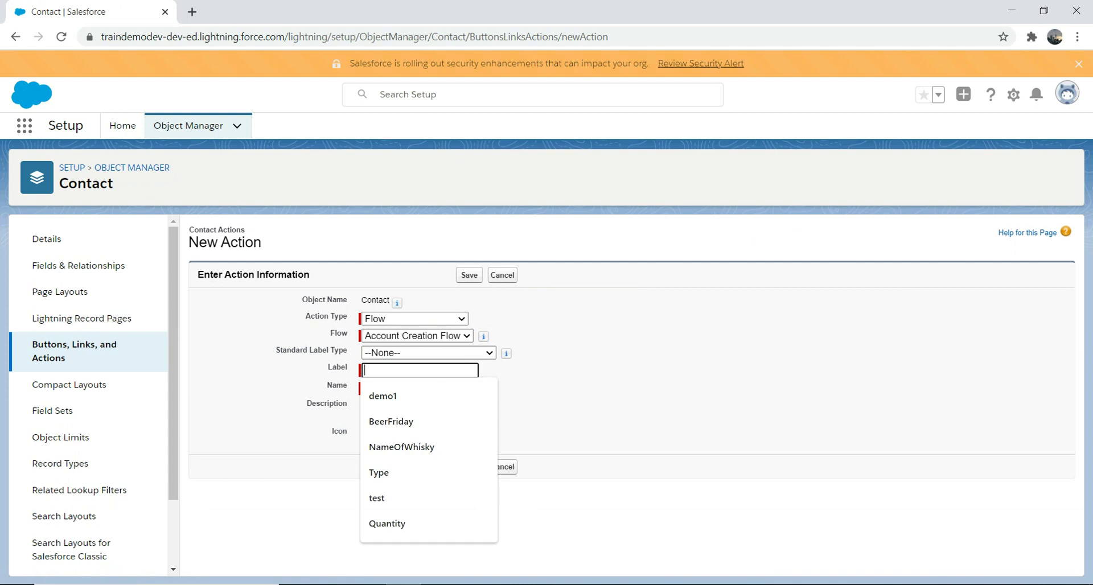
type("Accoutn")
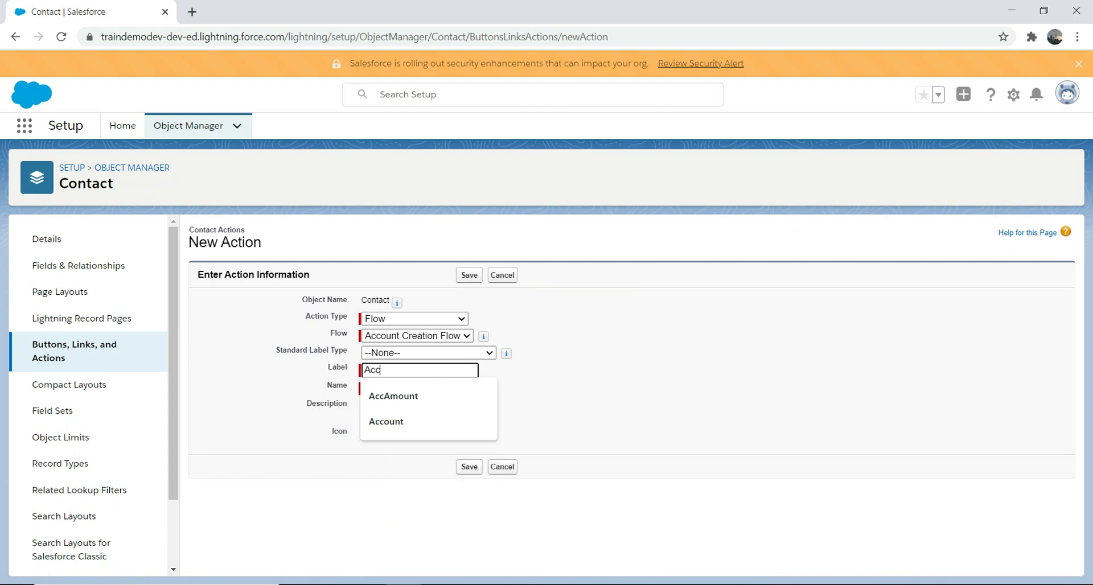
key("BackSpace")
key("BackSpace")
type("NT")
key("BackSpace")
key("BackSpace")
type("n")
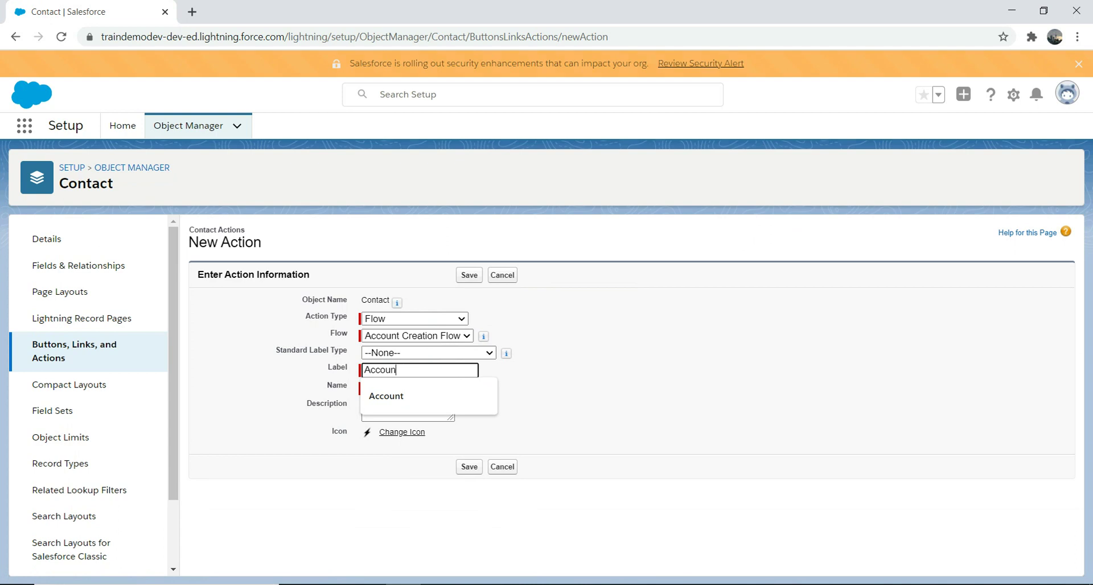
type("tCreation")
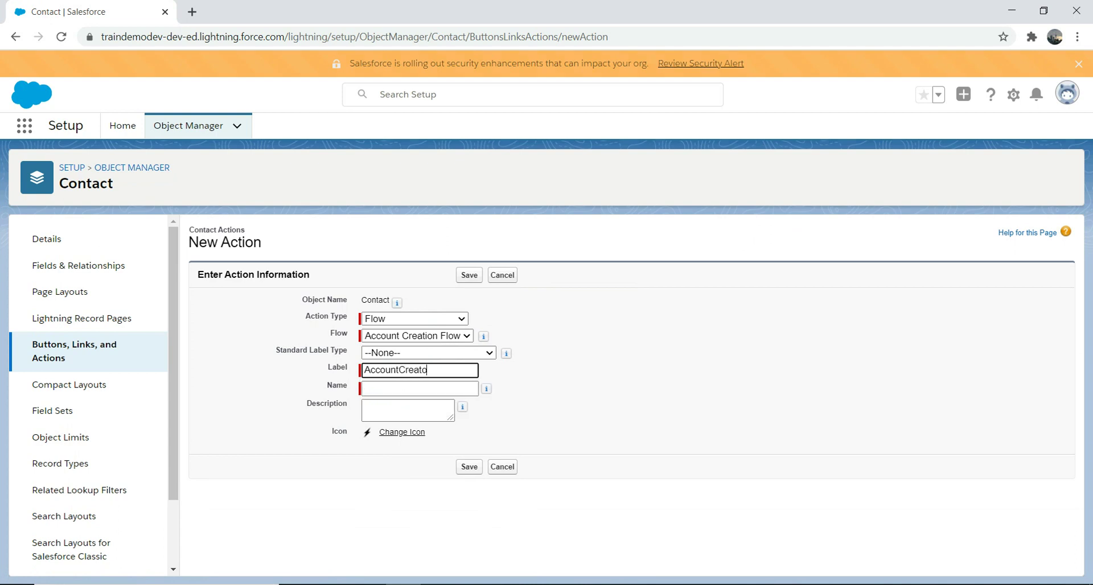
key("Tab")
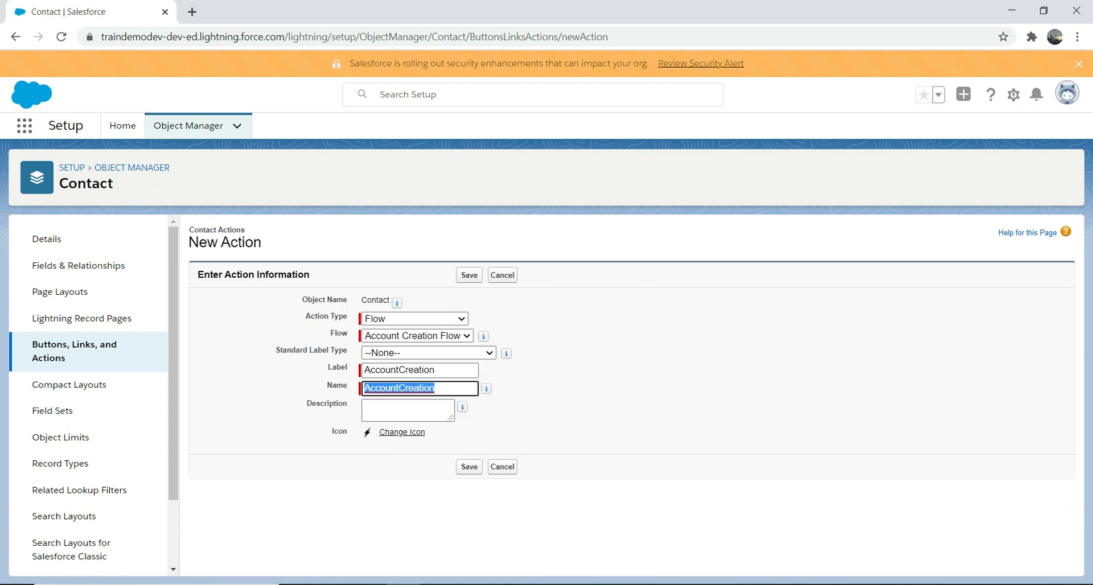
key("Return")
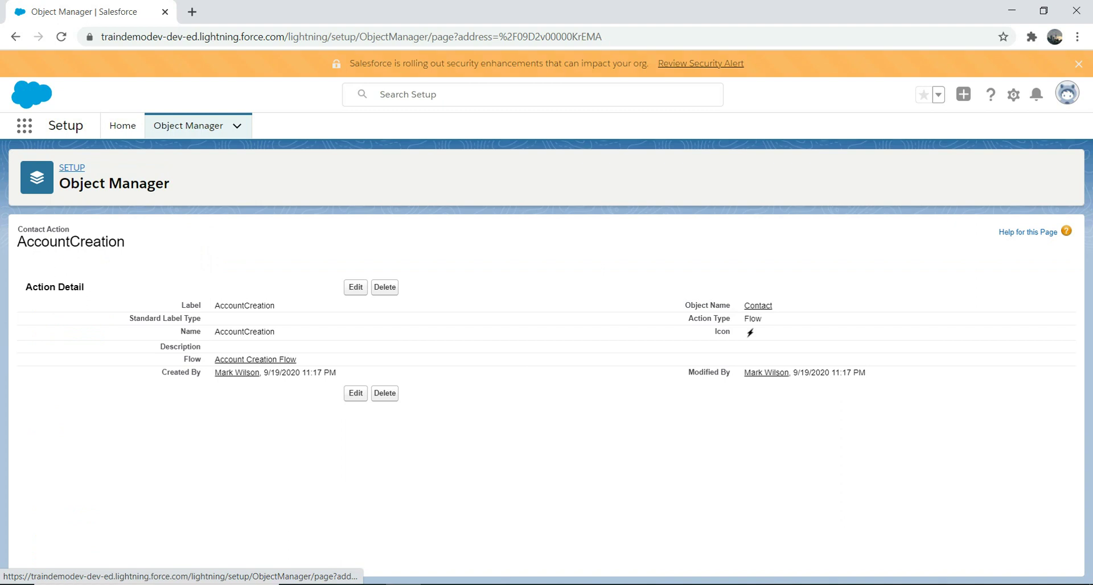
Step: Return to the Contact object in Object Manager and open its page layout named Contact Layout for editing
left_click(71, 168)
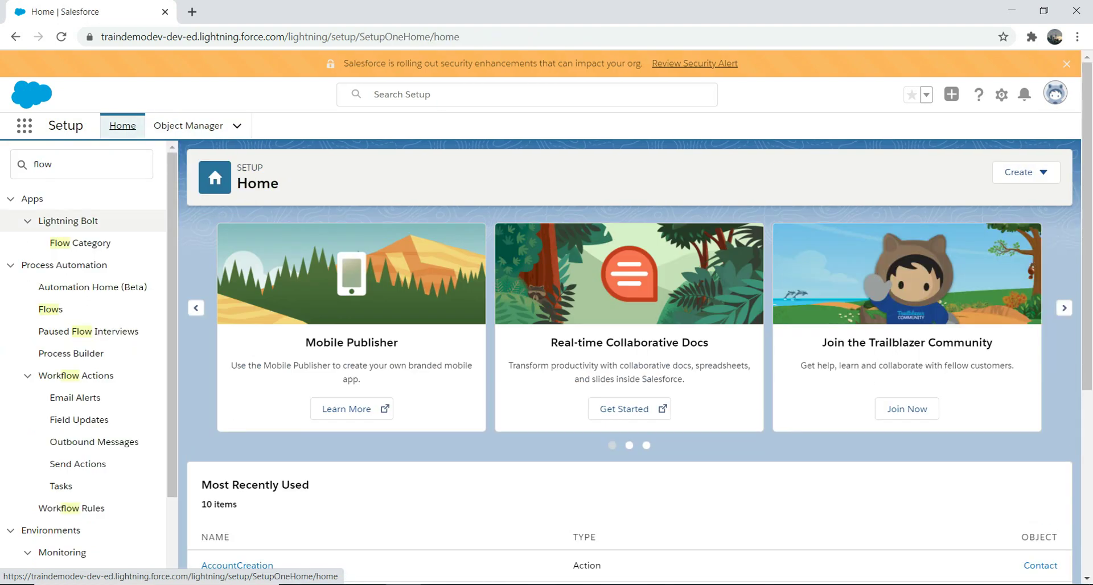
left_click(187, 126)
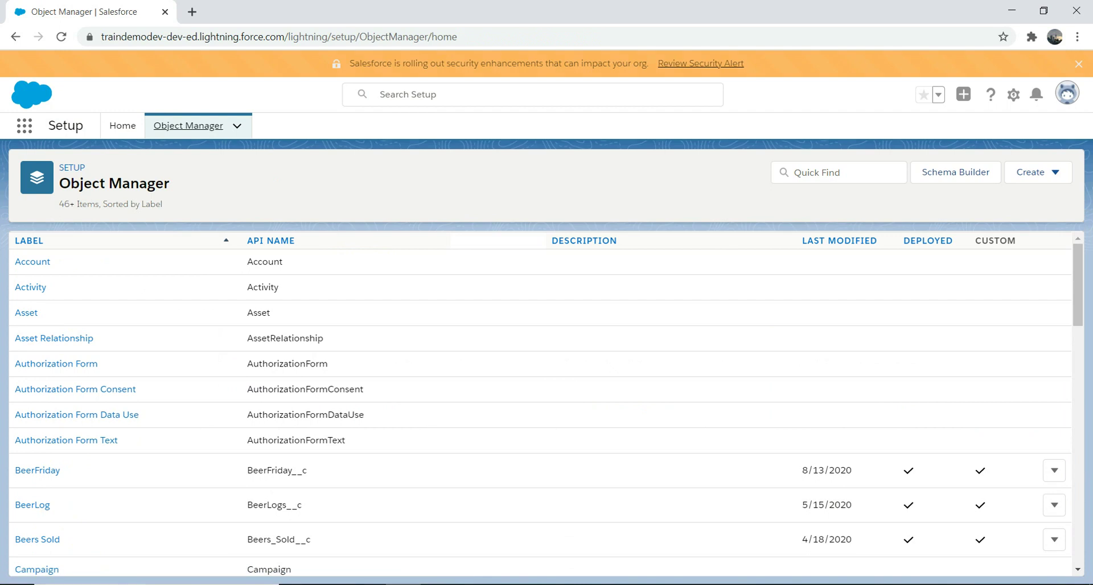
left_click(839, 173)
type("cont")
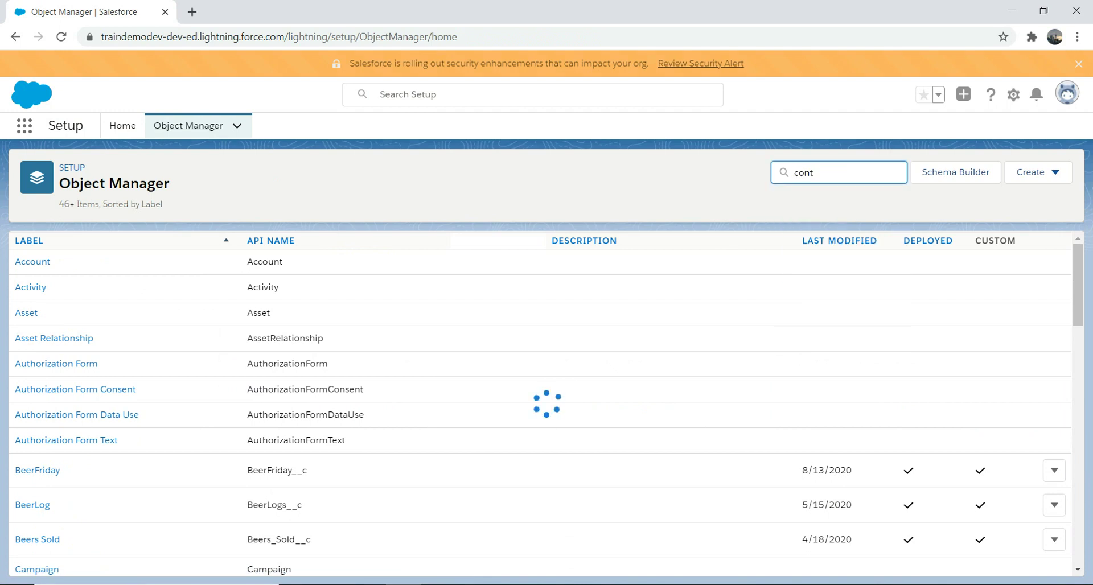
left_click(31, 261)
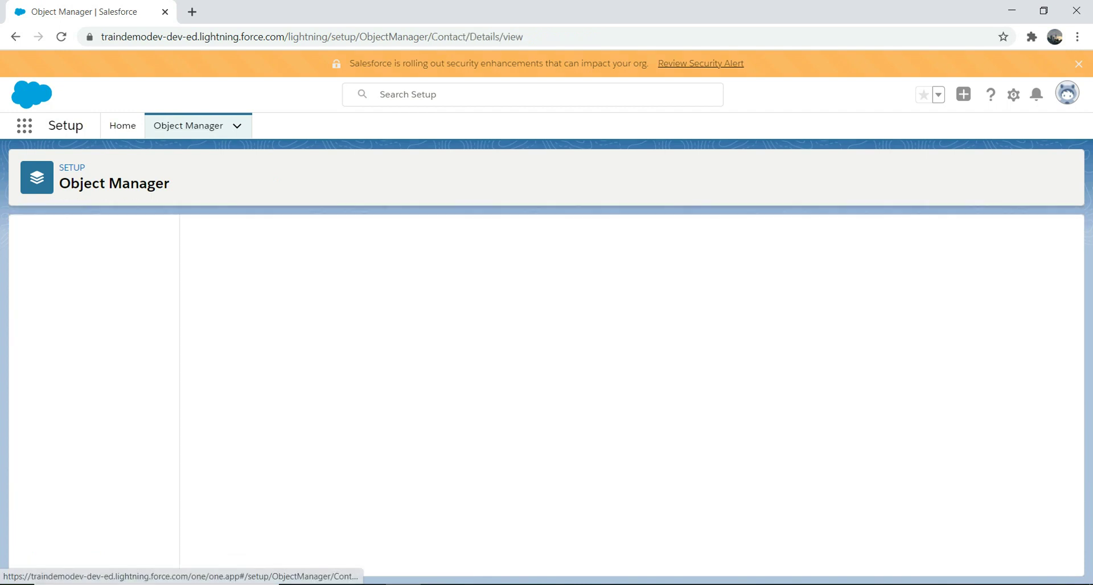
left_click(60, 291)
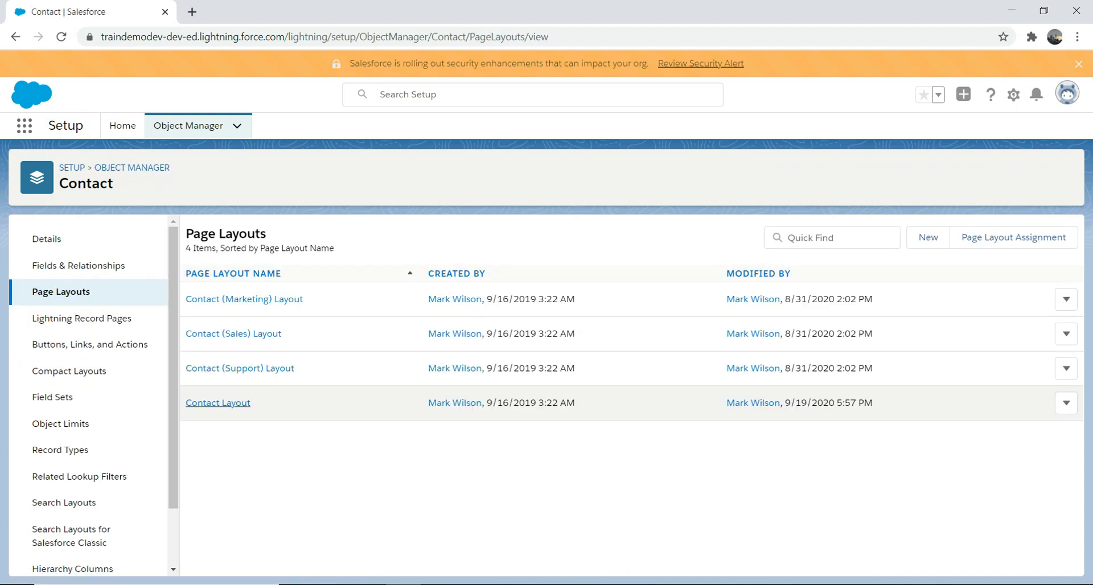
left_click(218, 402)
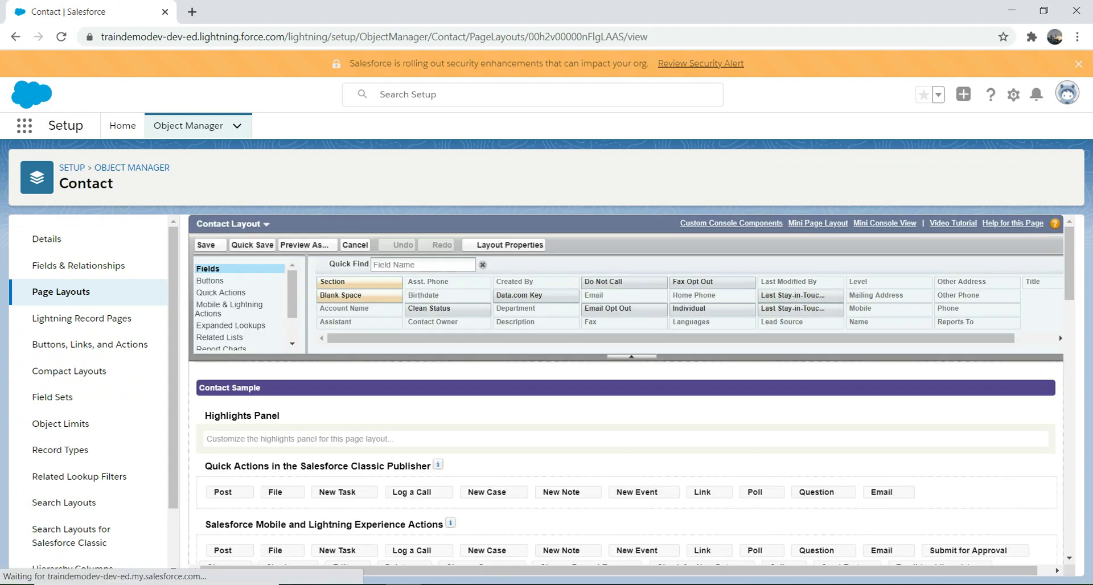
Step: Add the AccountCreation action to the Salesforce Mobile and Lightning Experience Actions section and save the layout
left_click(230, 309)
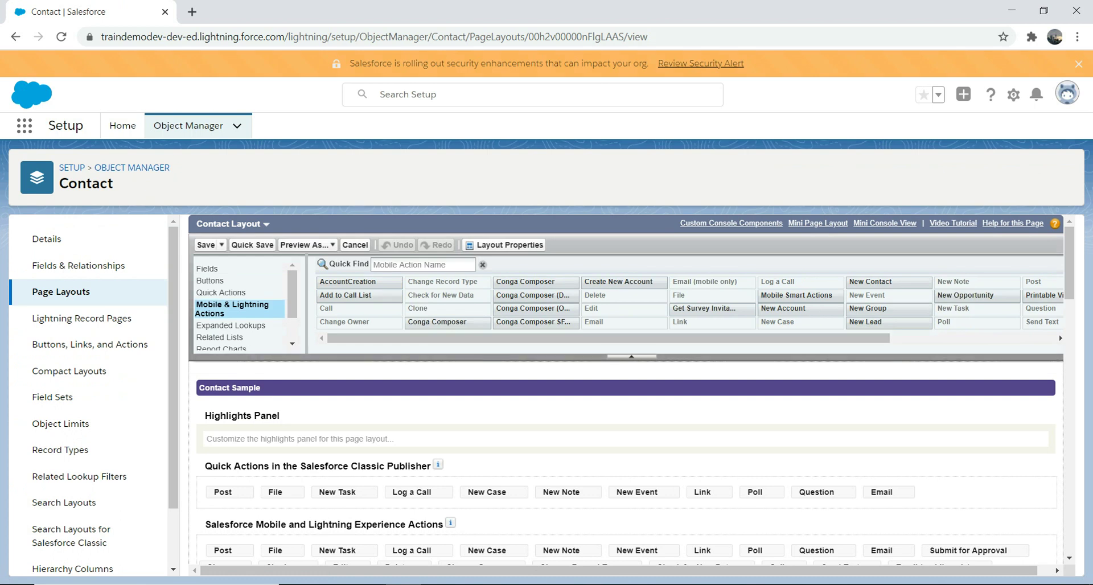
mouse_move(353, 282)
left_mouse_down()
mouse_move(513, 478)
mouse_move(794, 535)
mouse_move(860, 520)
mouse_move(854, 422)
mouse_move(903, 449)
mouse_move(870, 412)
left_mouse_up()
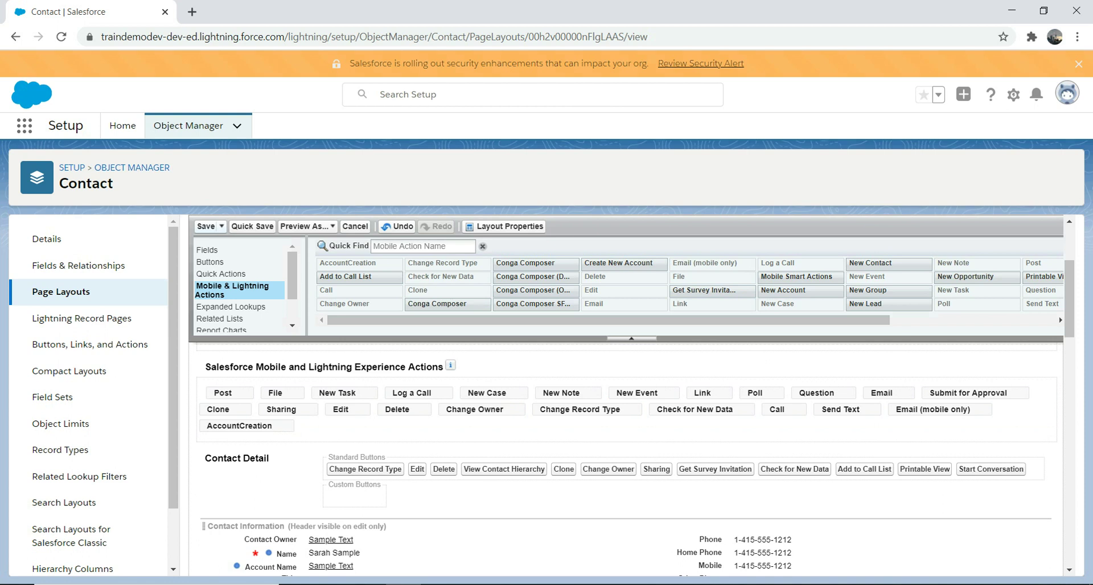
left_click(205, 226)
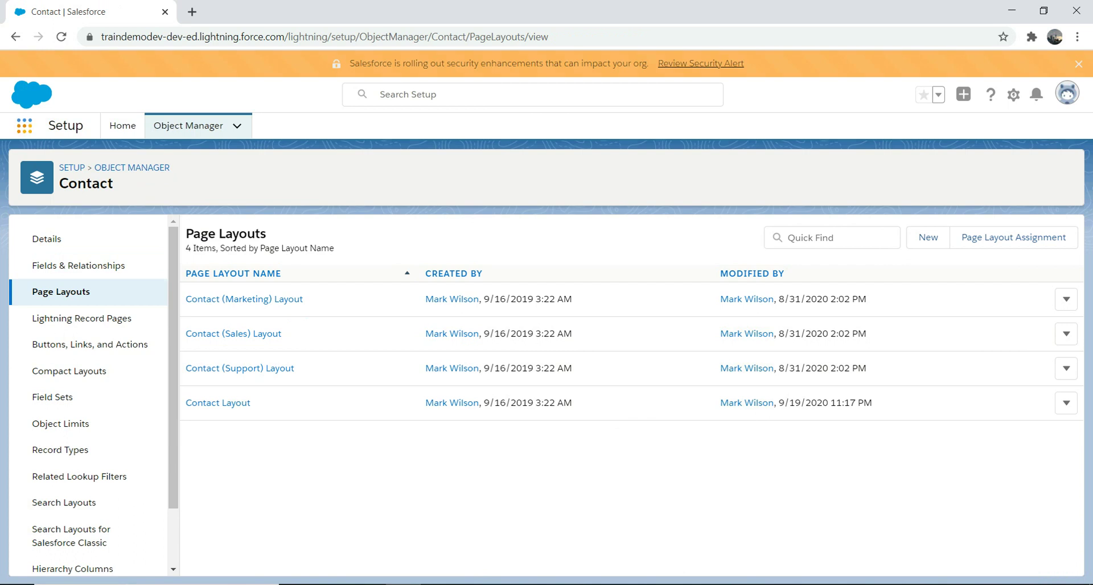
Step: Go to Contacts through the App Launcher and open the first recently viewed contact record
left_click(24, 125)
type("conta")
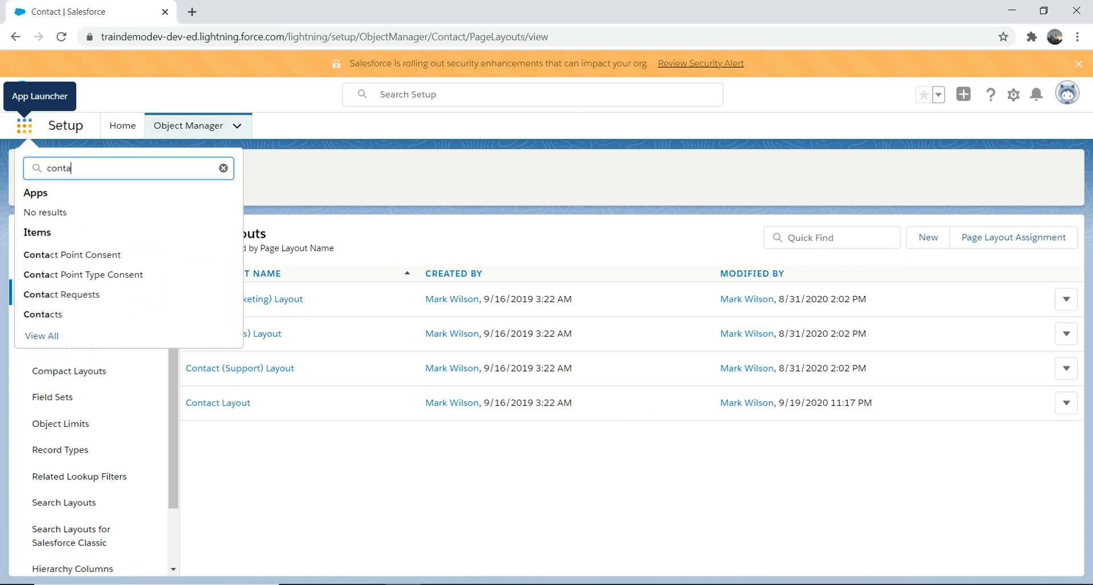
left_click(43, 314)
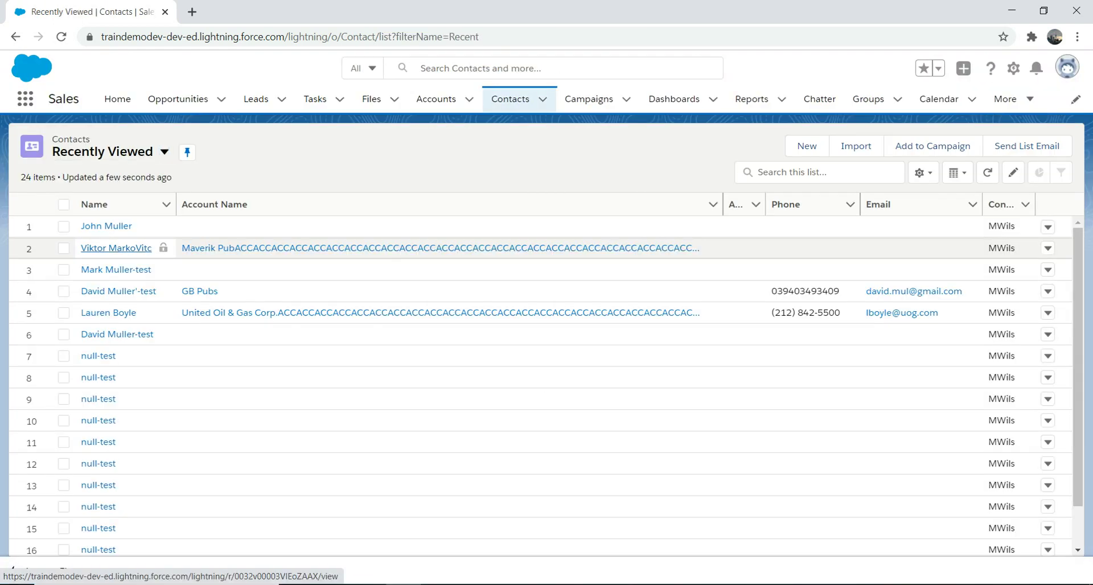
left_click(106, 226)
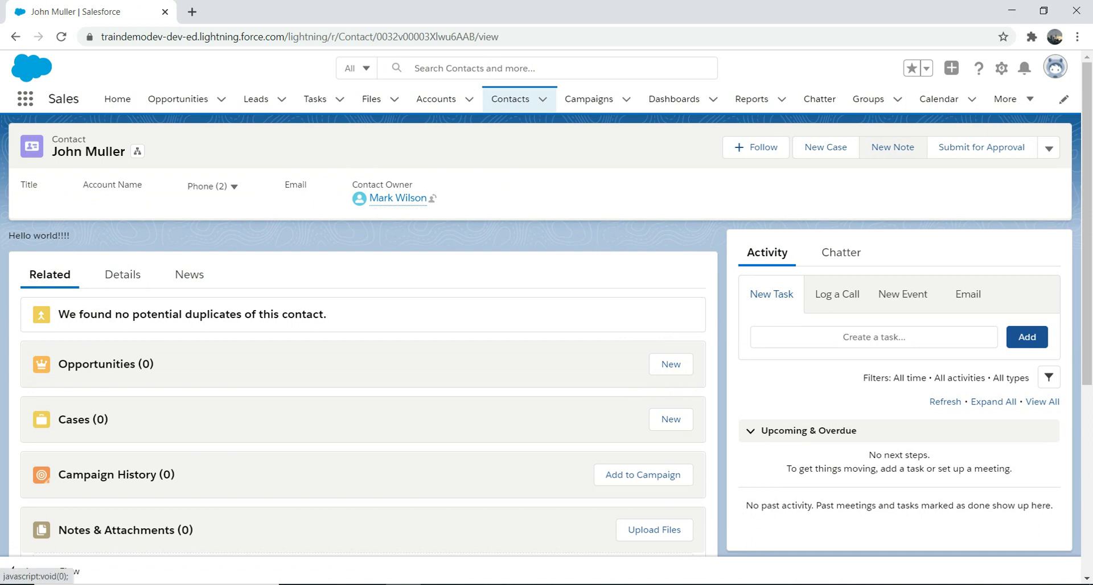
Step: Run the AccountCreation action from the contact record, enter Demo123455 as the account name, and finish the flow
left_click(1049, 148)
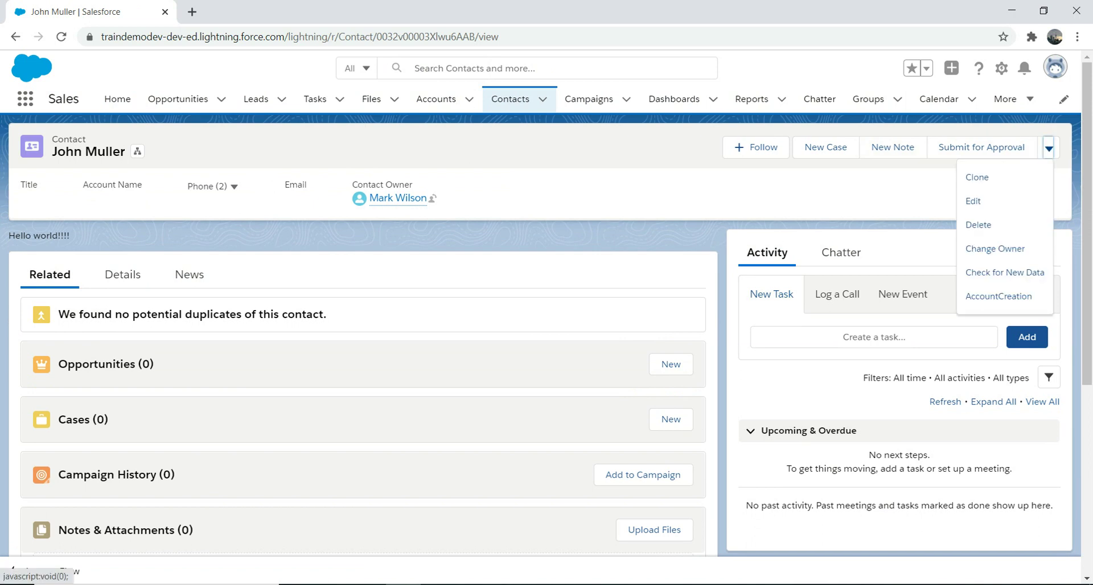
left_click(998, 296)
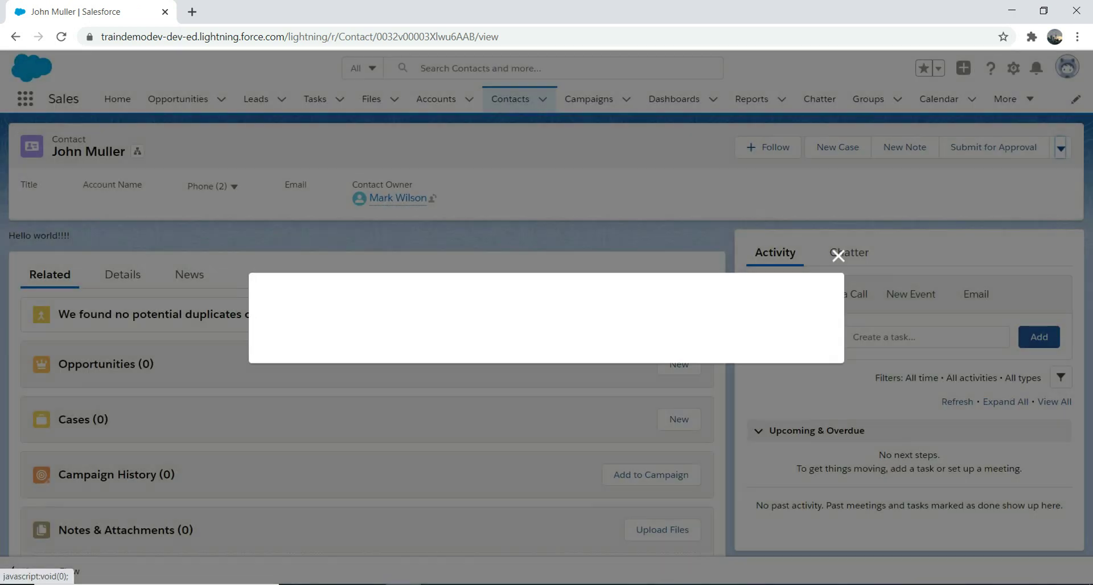
left_click(283, 348)
type("Demo123455")
left_click(811, 401)
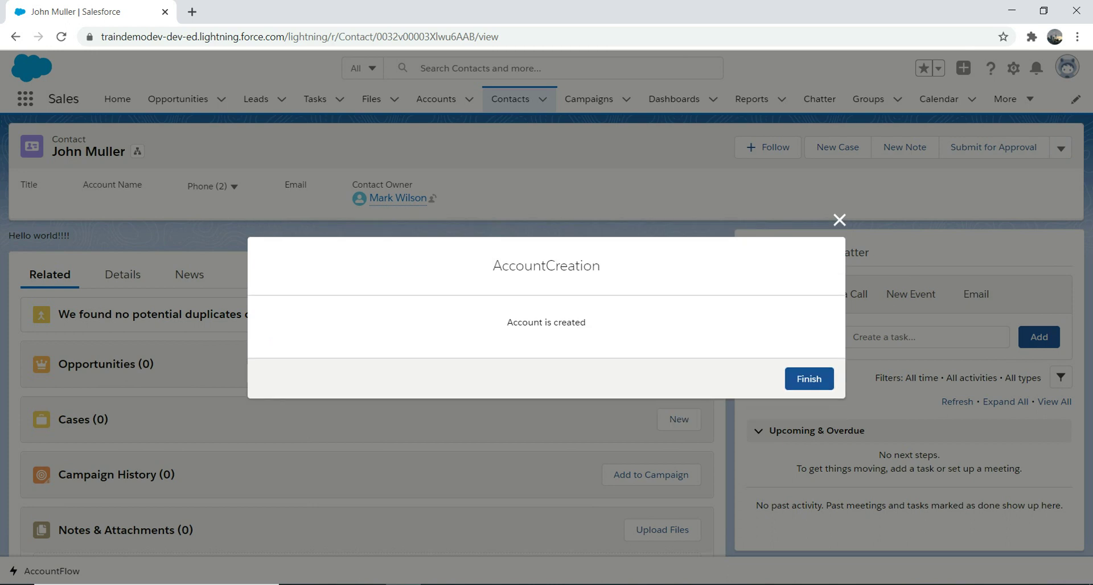
left_click(809, 379)
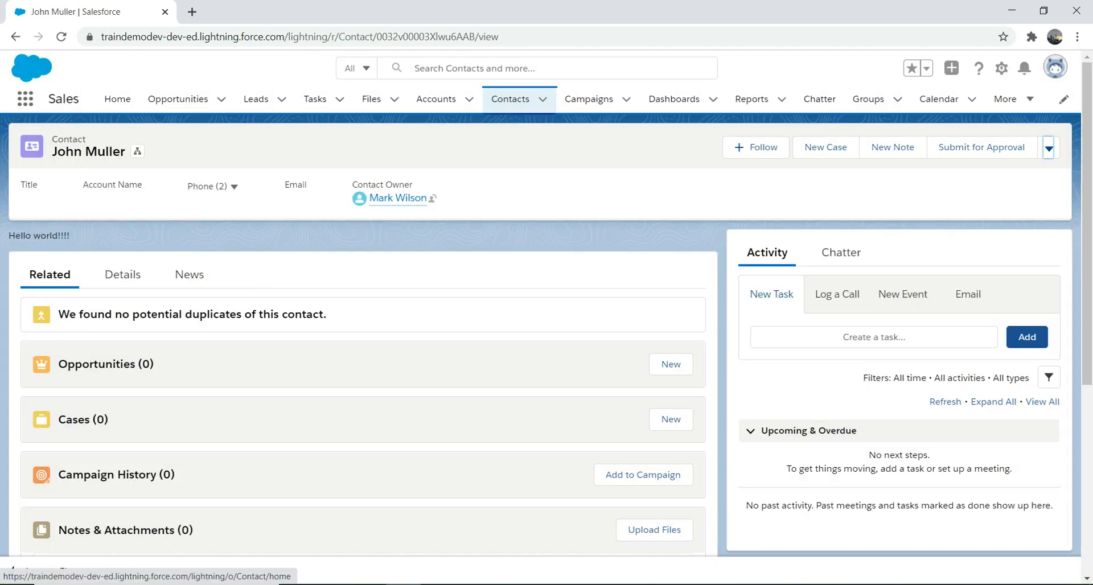
Step: Open the Demo123455 account record from the recently viewed accounts
left_click(436, 99)
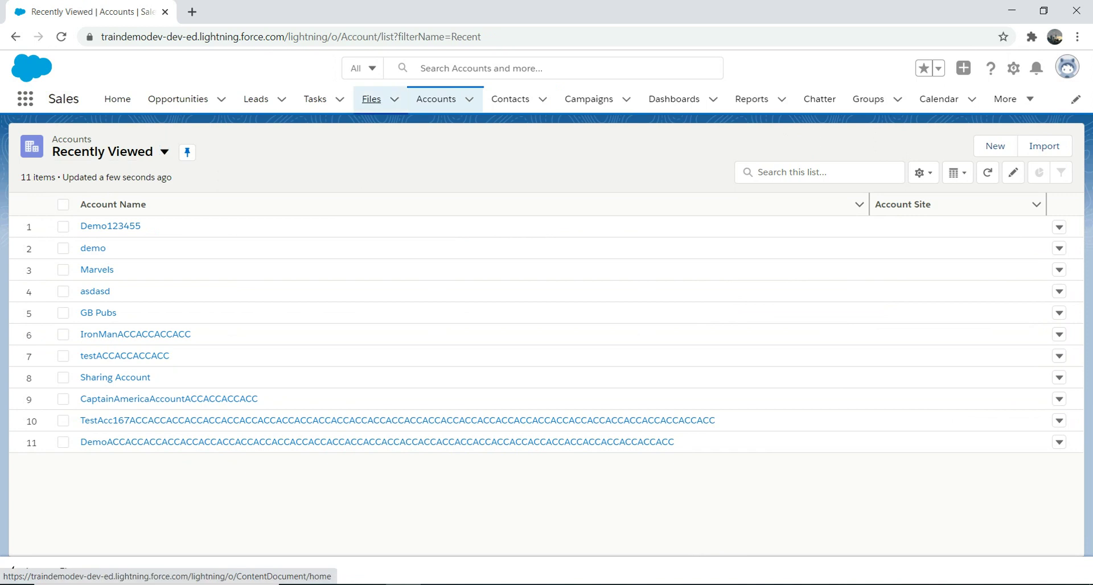
left_click(371, 98)
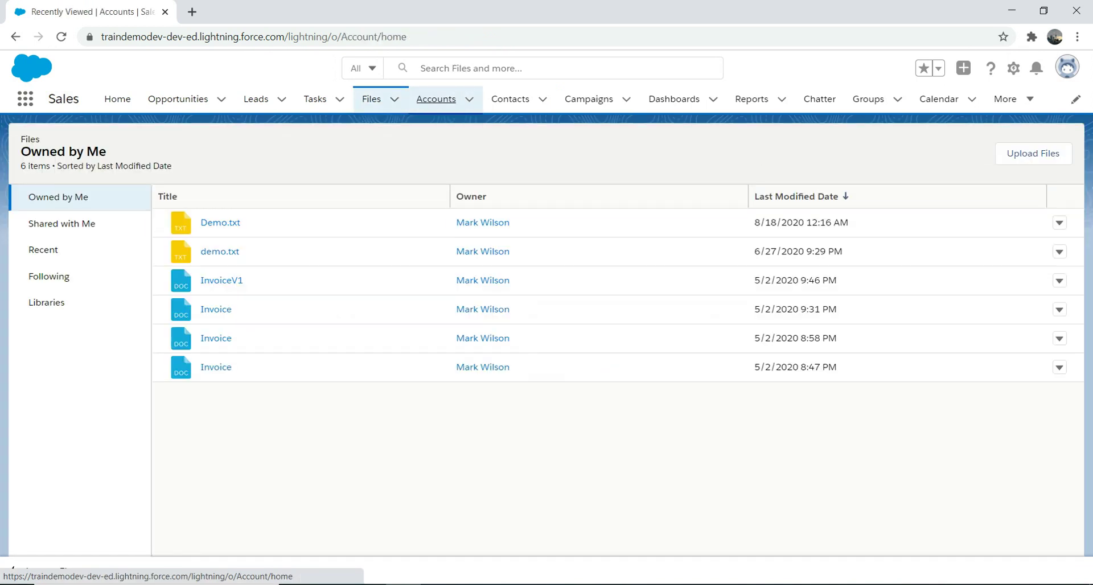
left_click(436, 99)
left_click(510, 99)
left_click(436, 100)
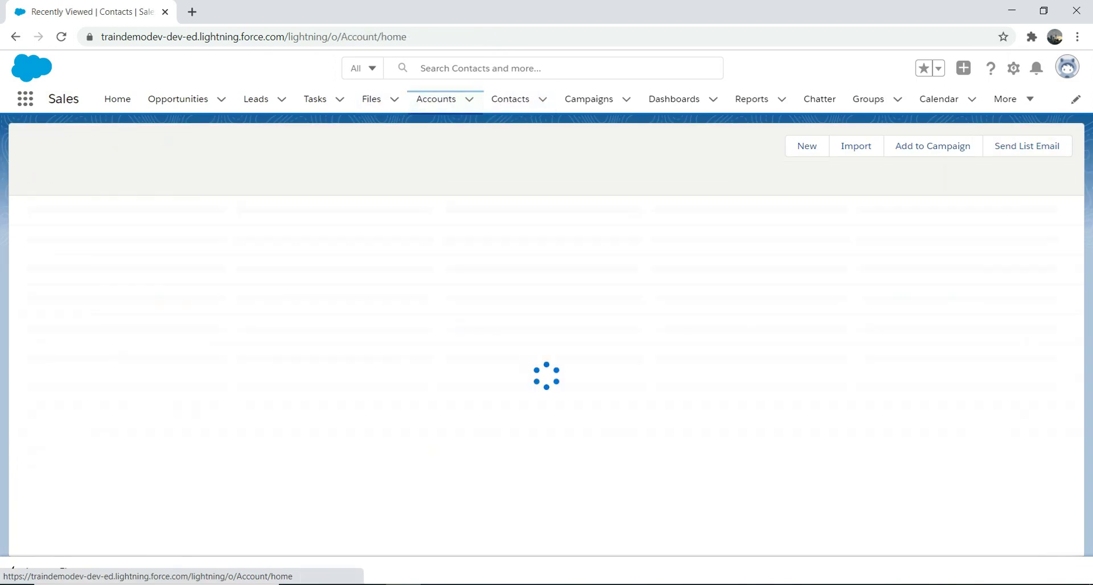
left_click(171, 293)
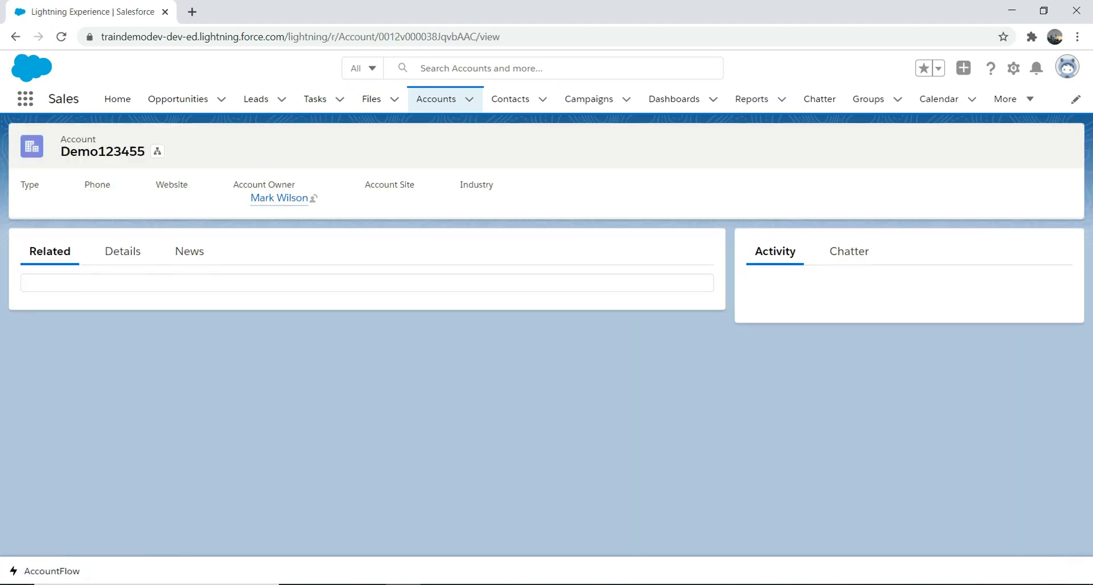
Step: Visit the Contacts, Accounts, Dashboards and Reports pages to check the AccountFlow utility item in the footer
left_click(510, 99)
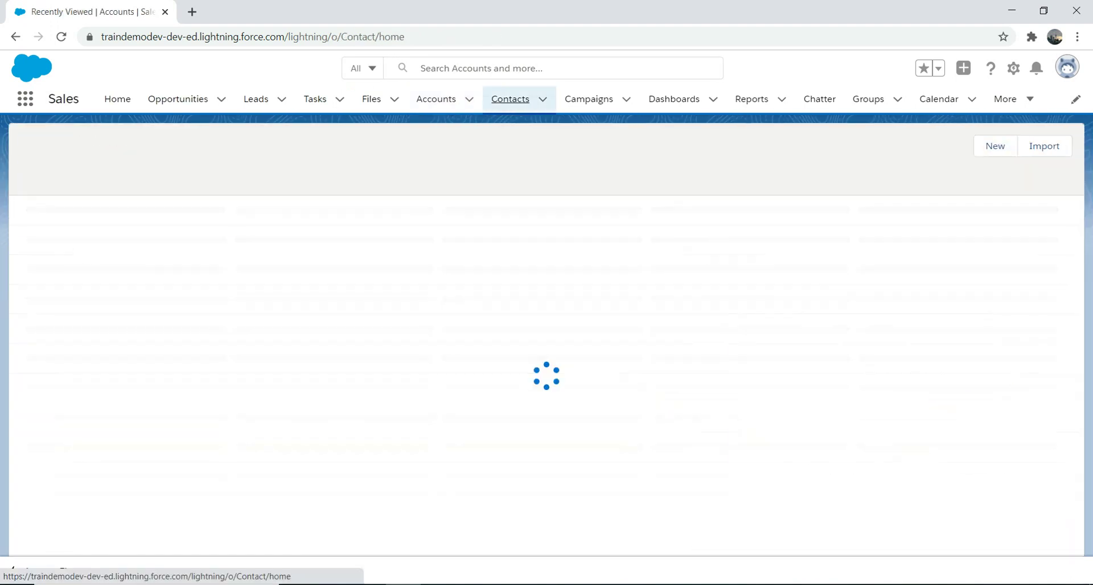
left_click(436, 99)
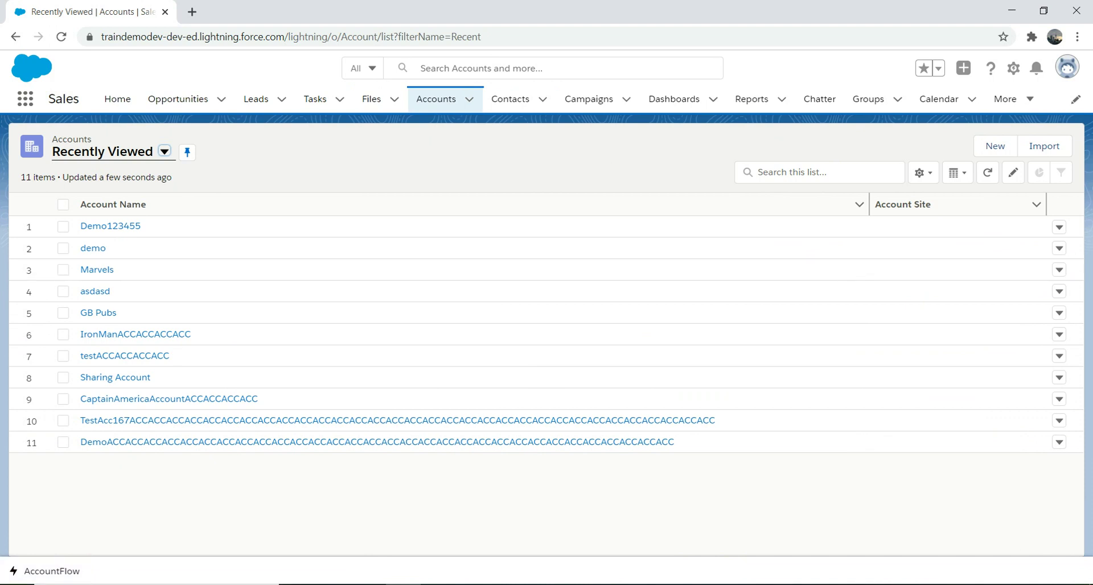
left_click(510, 99)
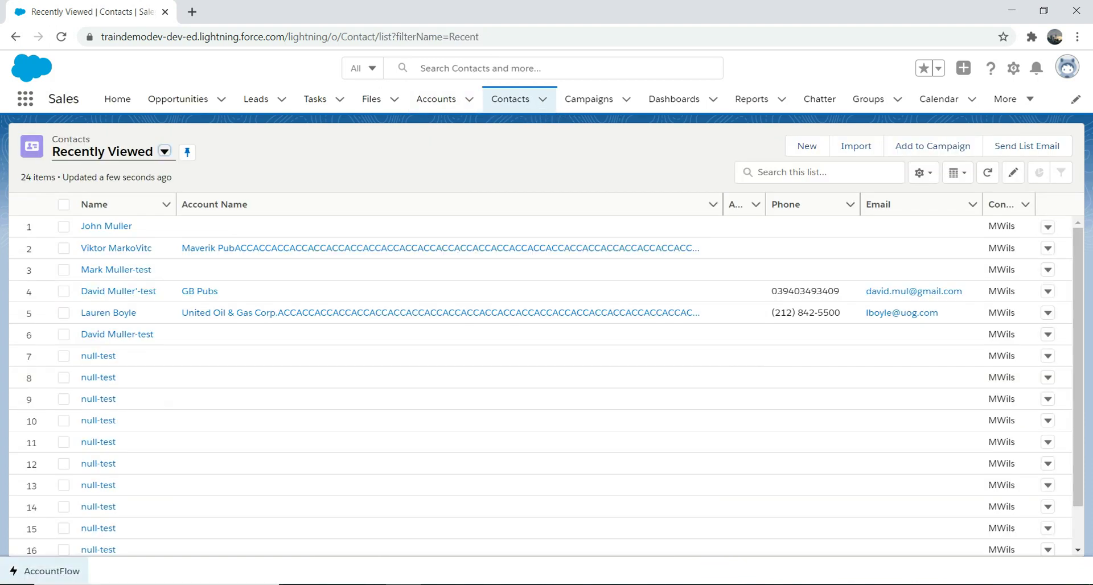
left_click(674, 99)
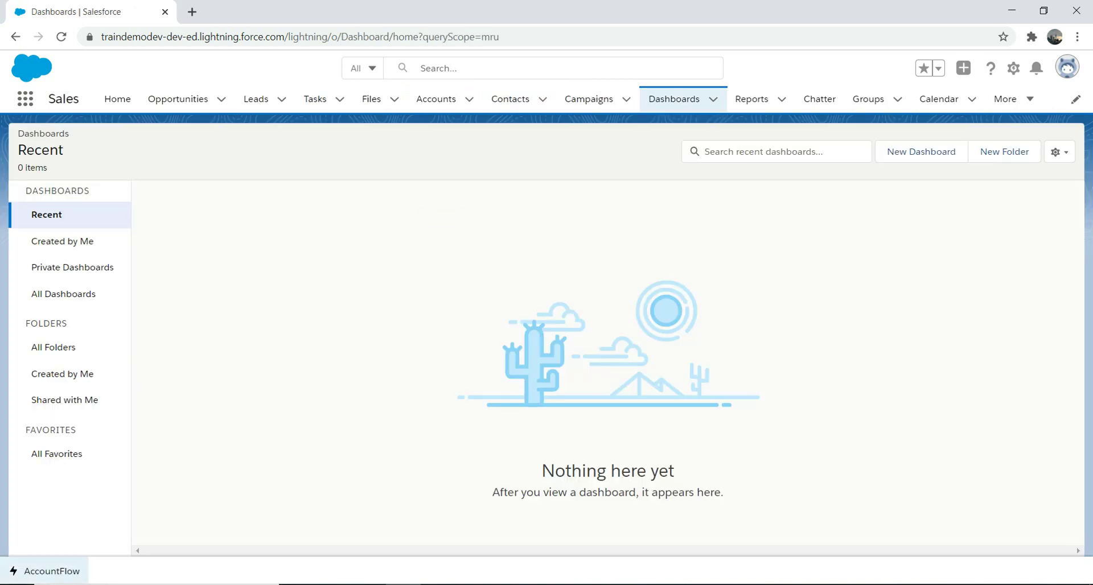
left_click(752, 99)
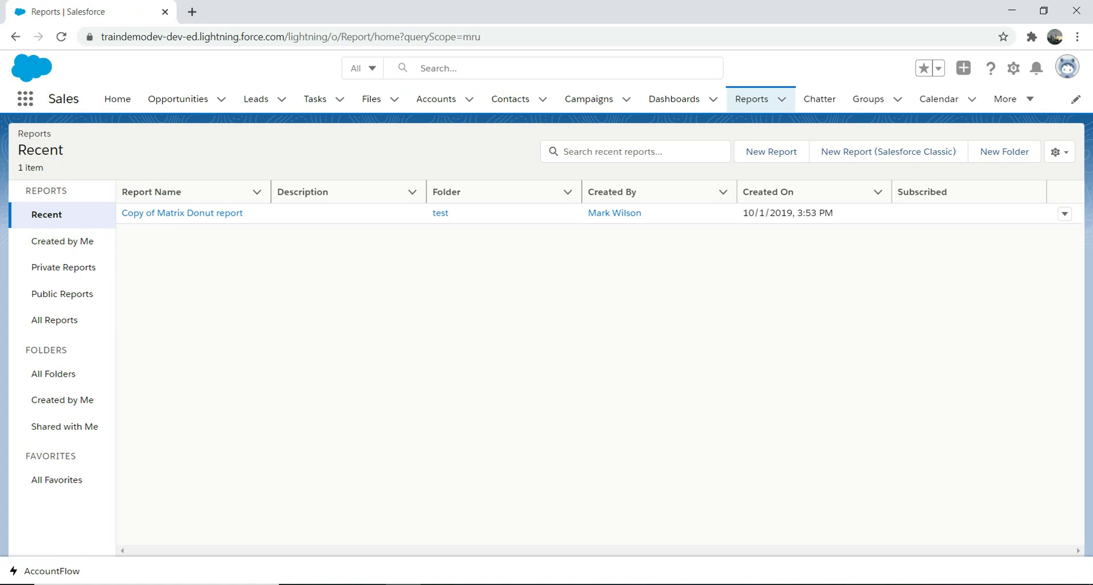
Step: Go to Setup, search for "app" and open the App Manager
left_click(1013, 67)
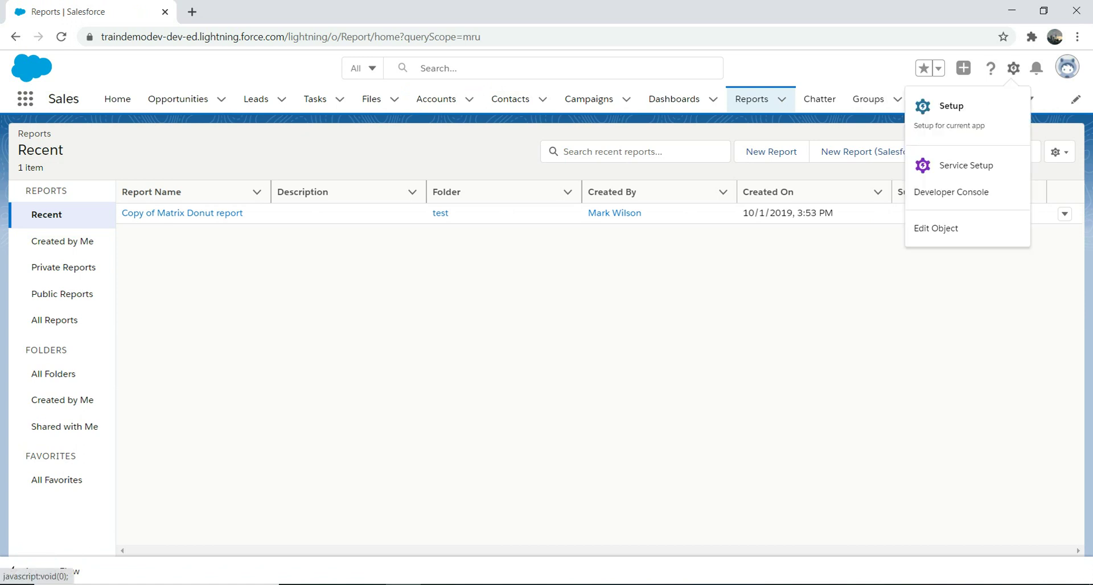
left_click(951, 106)
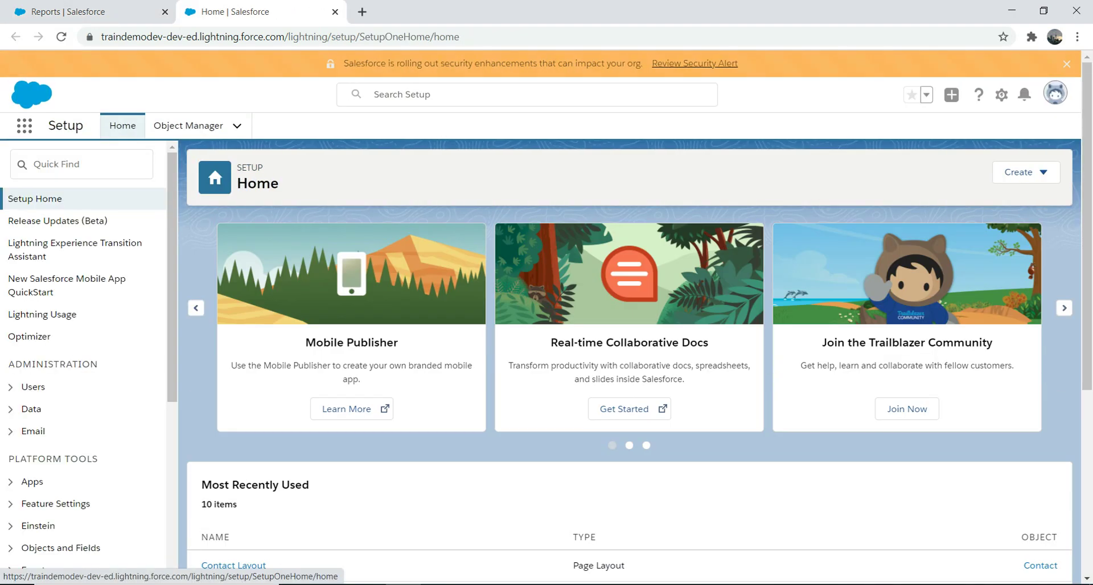
left_click(82, 164)
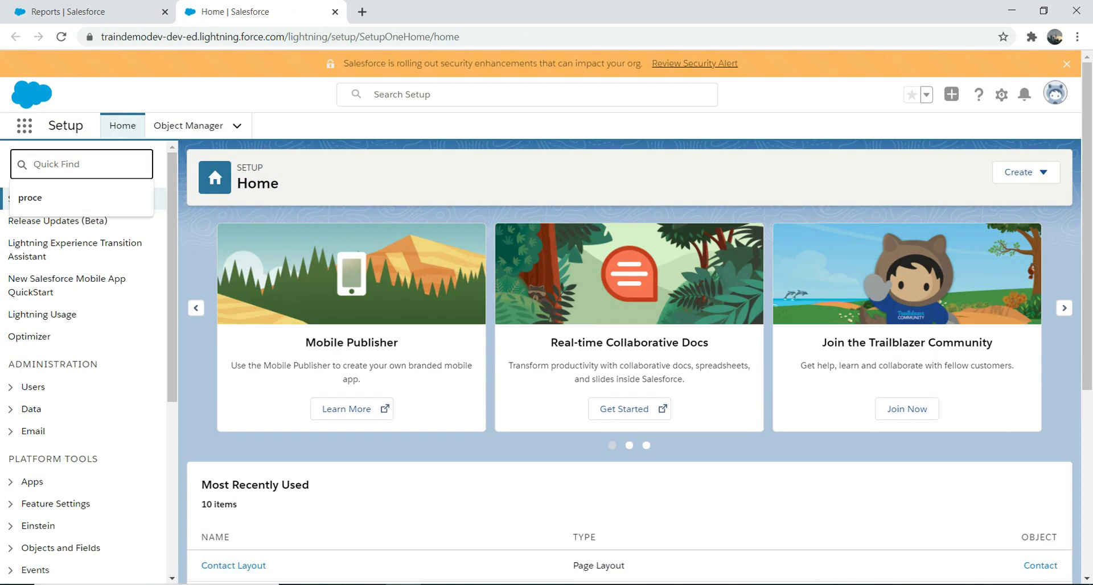
type("app")
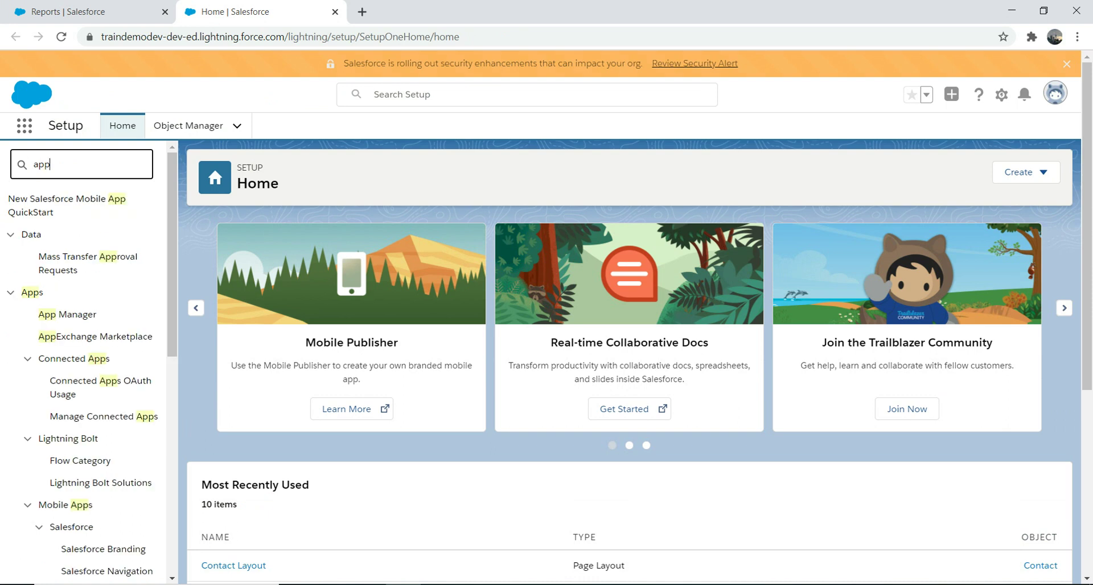
left_click(67, 314)
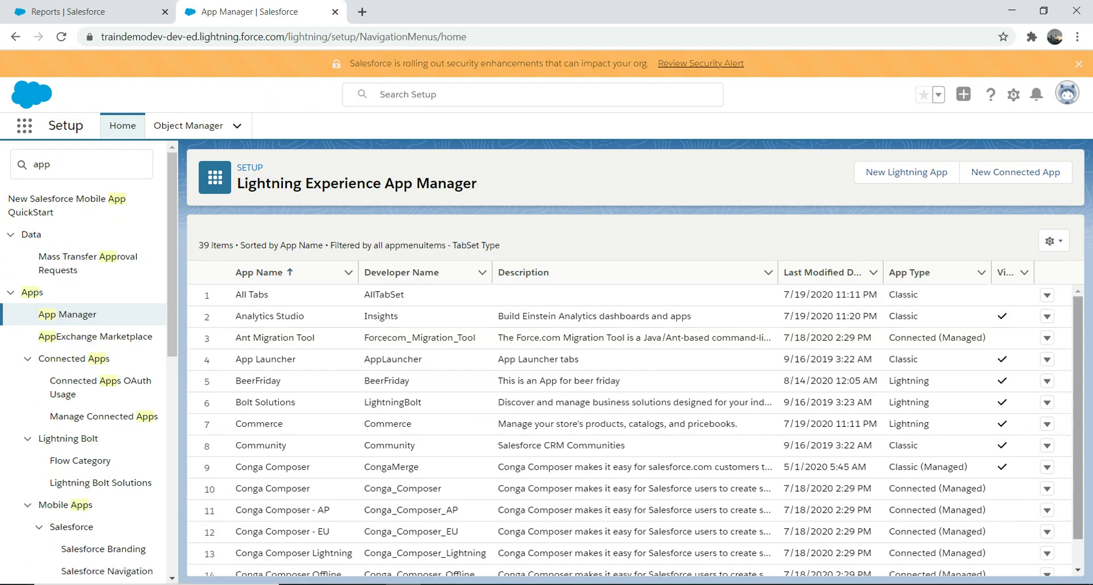
Step: Open the Lightning version of the Sales app (LightningSales) for editing
scroll(635, 430, "down", 5)
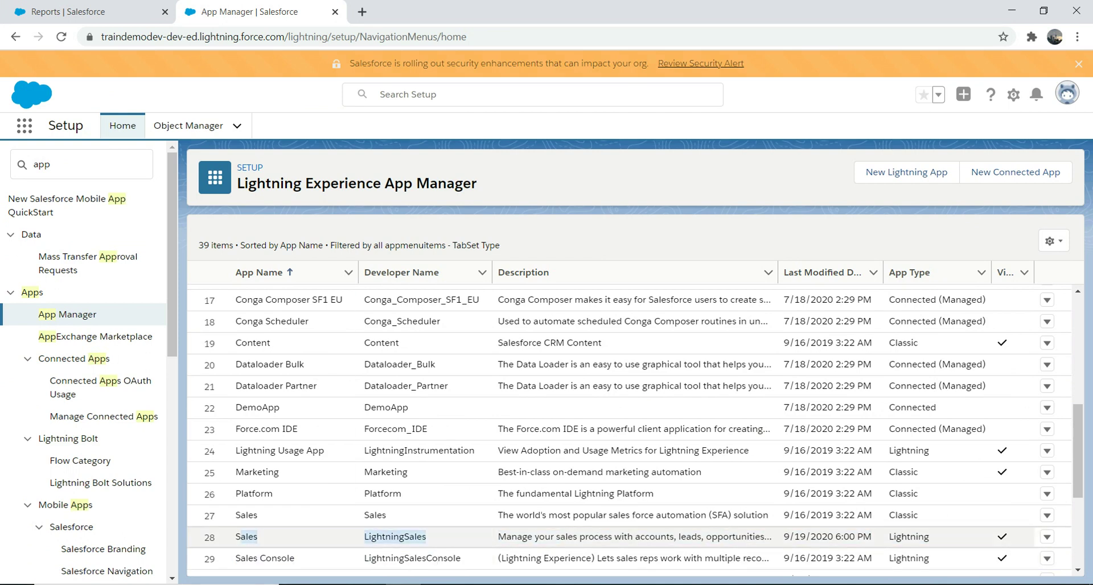
left_click(1046, 536)
left_click(1000, 556)
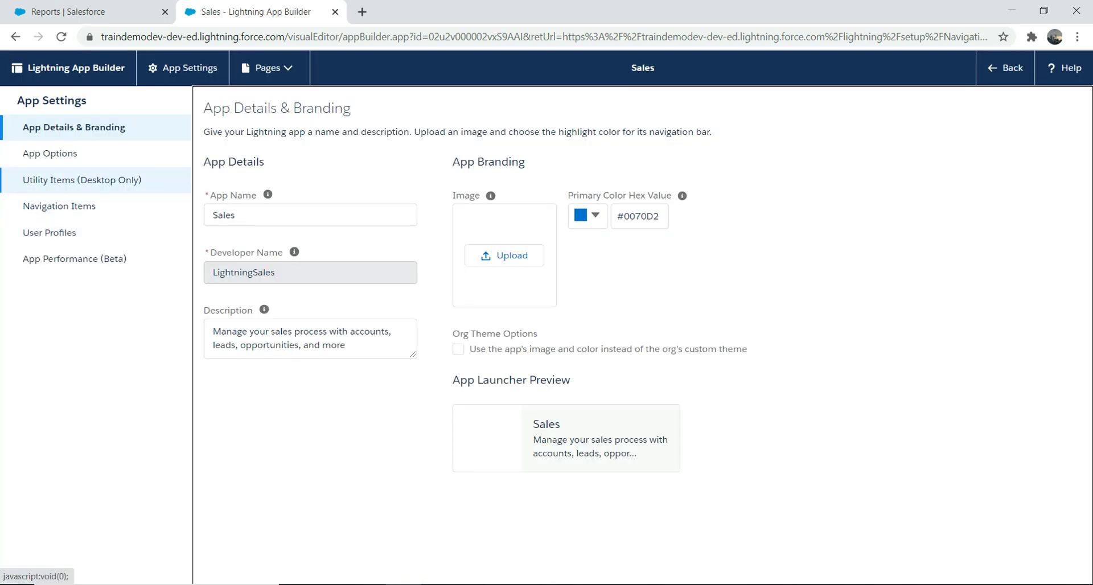
Step: Remove the AccountFlow item from the Sales app's utility items and save the app
left_click(82, 180)
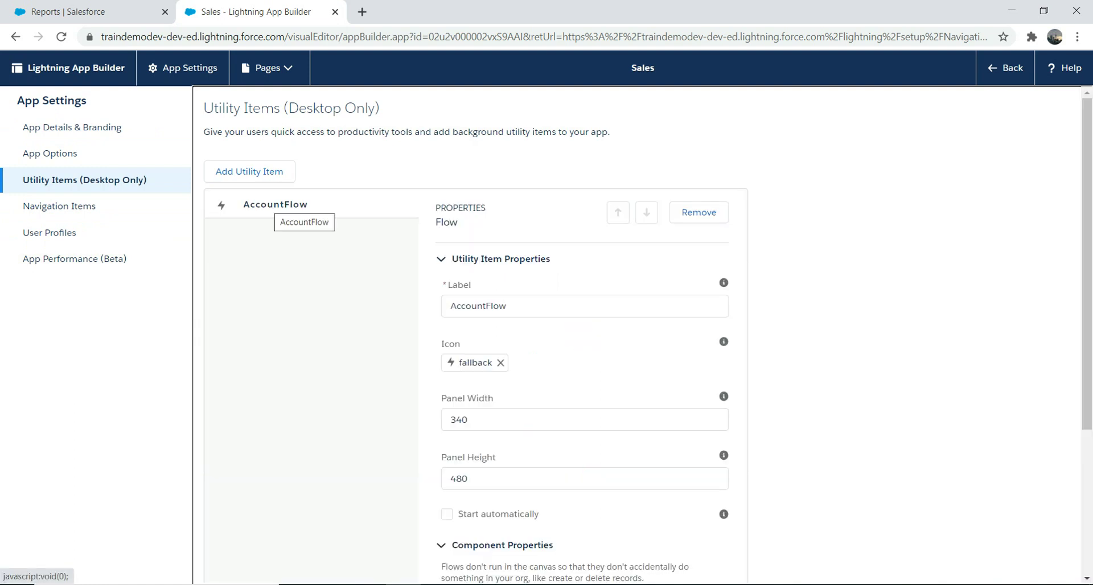
left_click(698, 212)
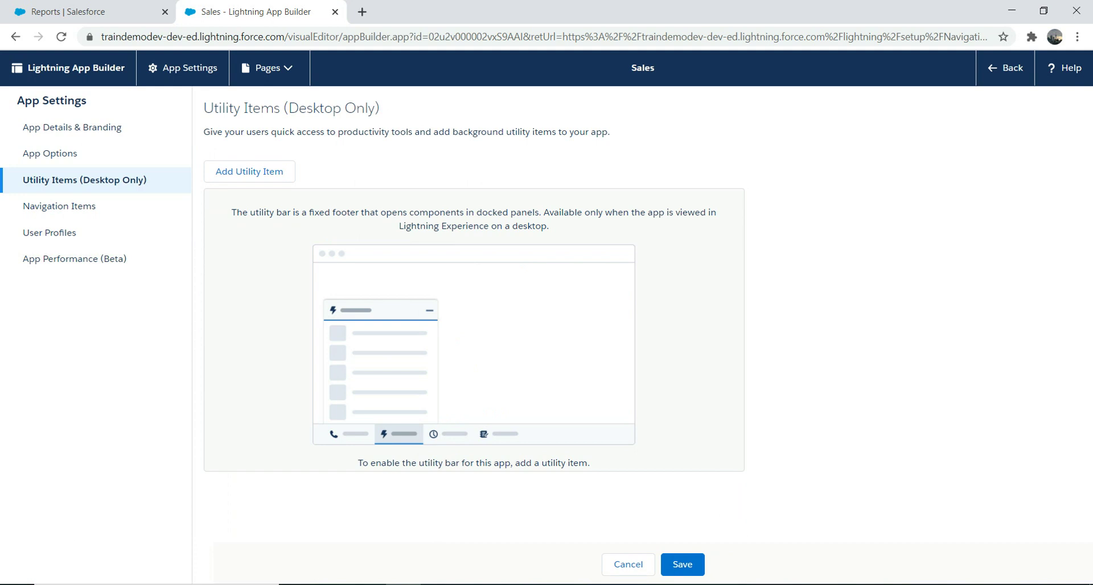
left_click(682, 565)
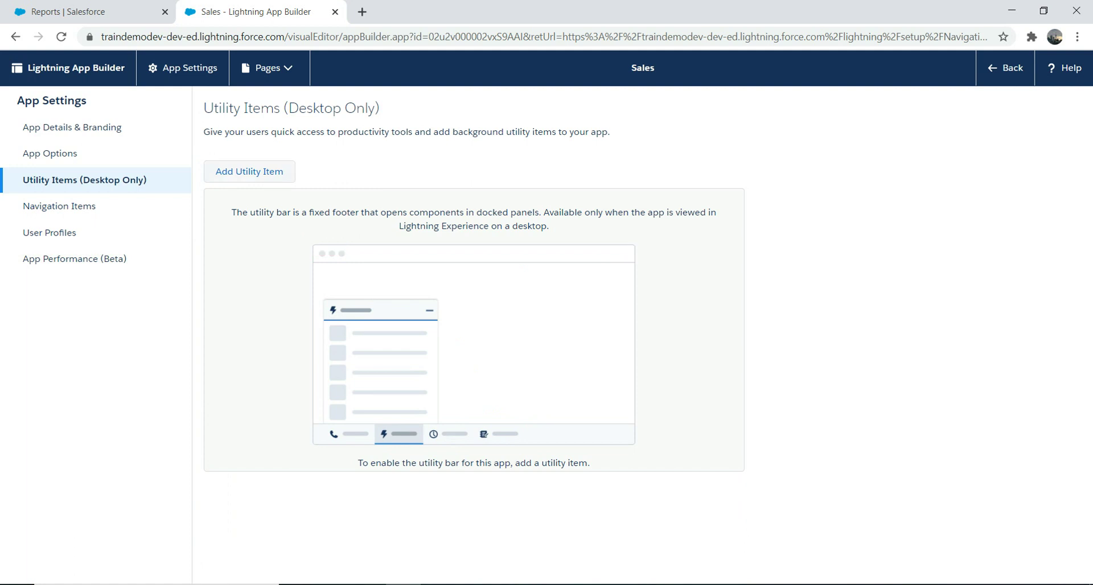
Step: Add a Flow utility item to the Sales app and review its Account Creation Flow component properties
left_click(249, 172)
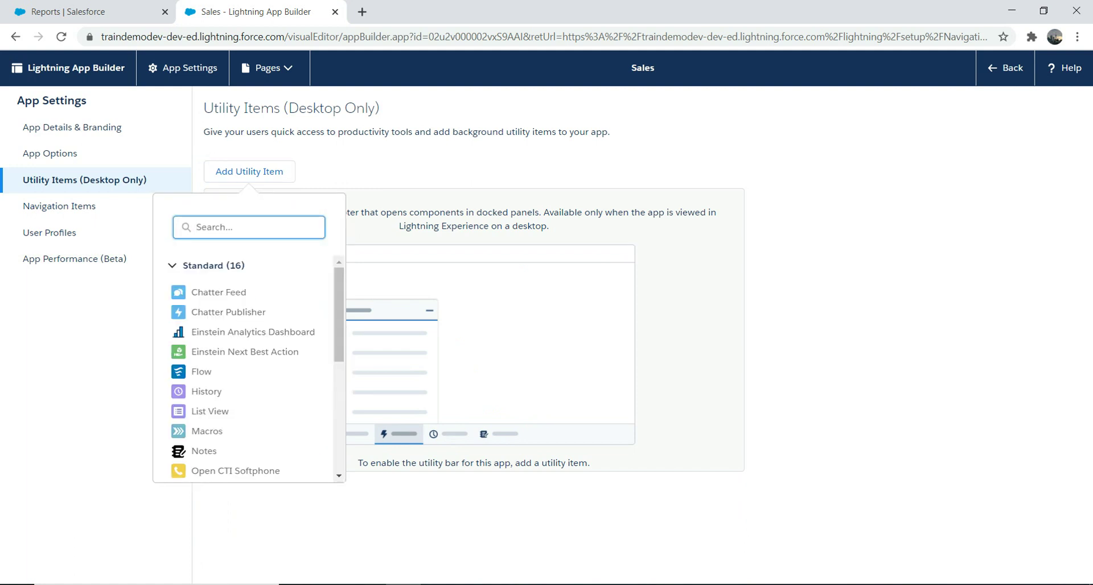
type("flow")
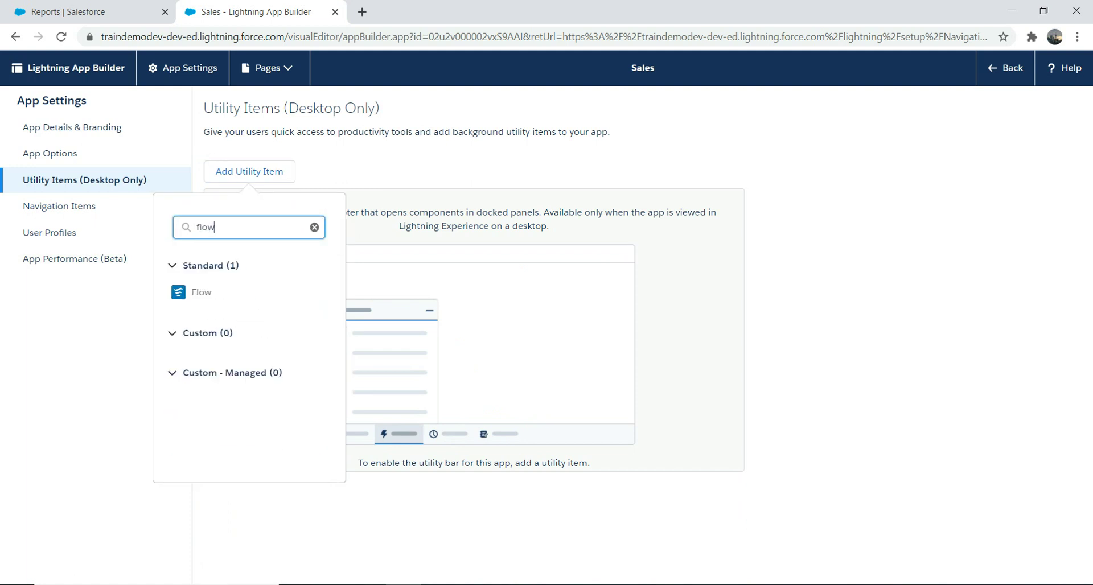
left_click(201, 292)
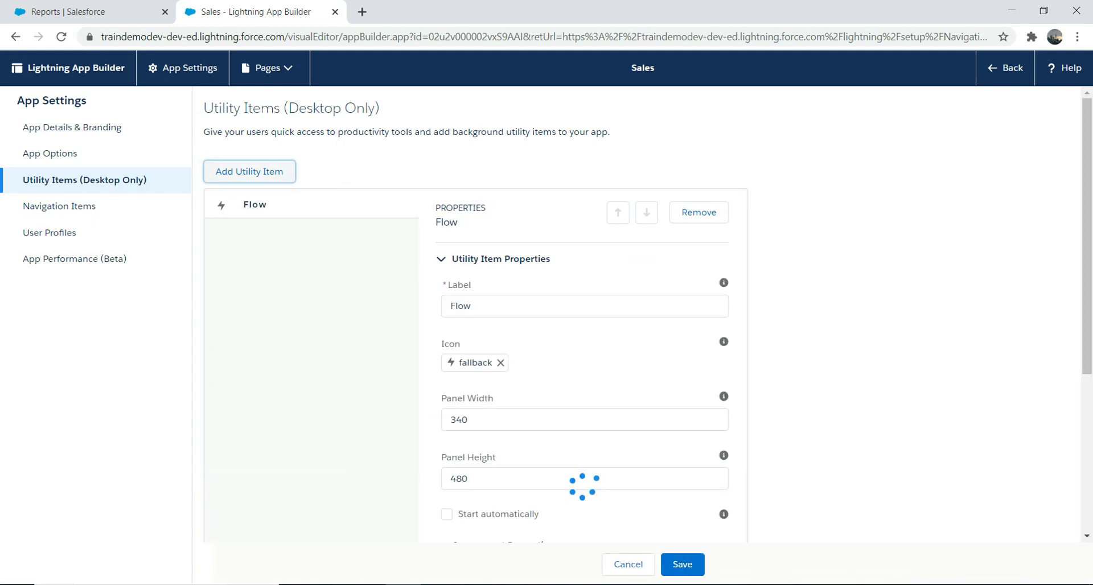
scroll(642, 336, "down", 2)
scroll(643, 336, "down", 3)
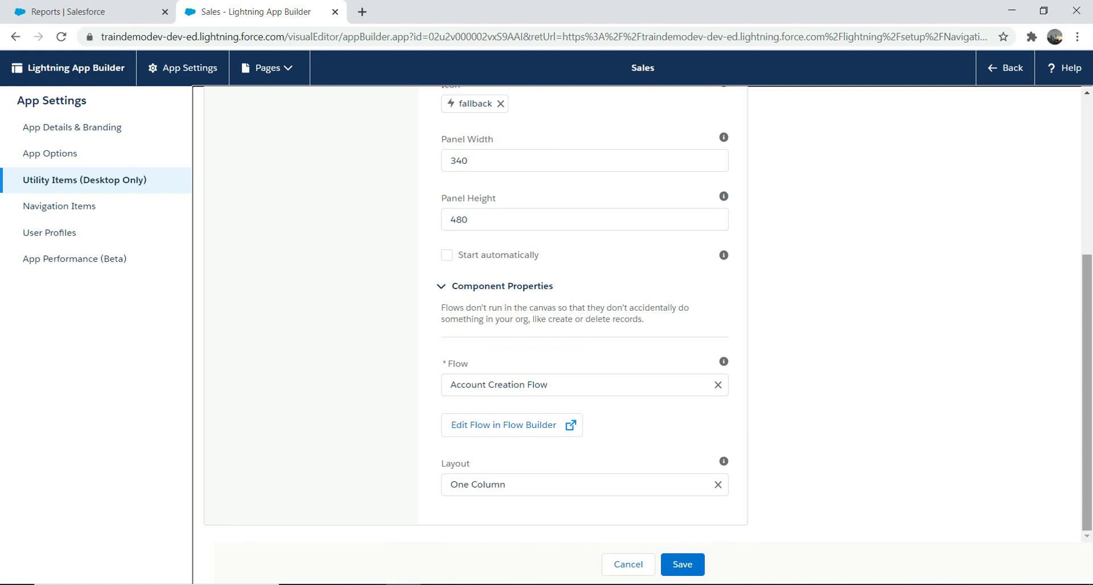
Step: Label the new Flow utility item Acc Creation and save the app
left_click_drag(1087, 393, 1087, 276)
left_click(470, 241)
key("BackSpace")
key("BackSpace")
key("BackSpace")
key("BackSpace")
type("Acc Creation")
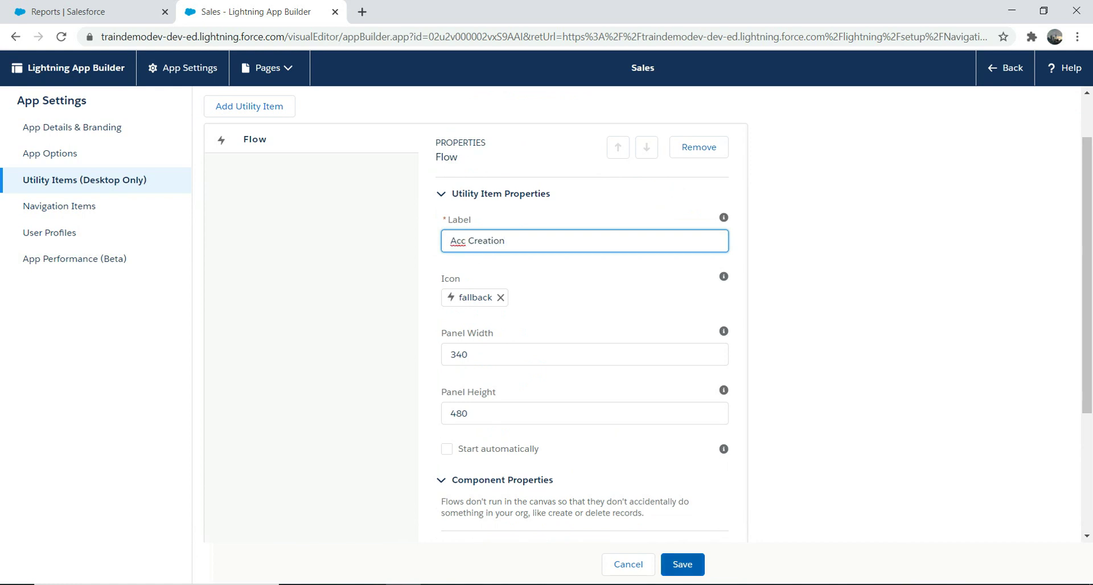
left_click(683, 564)
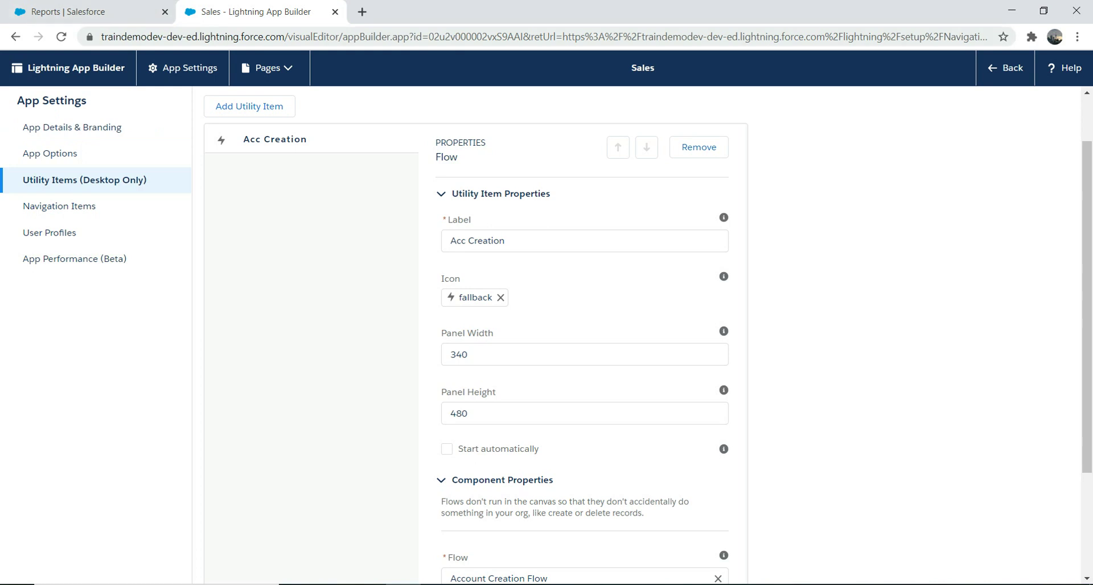
Step: Close the Lightning App Builder tab and reload the Sales app's Reports page
left_click(335, 11)
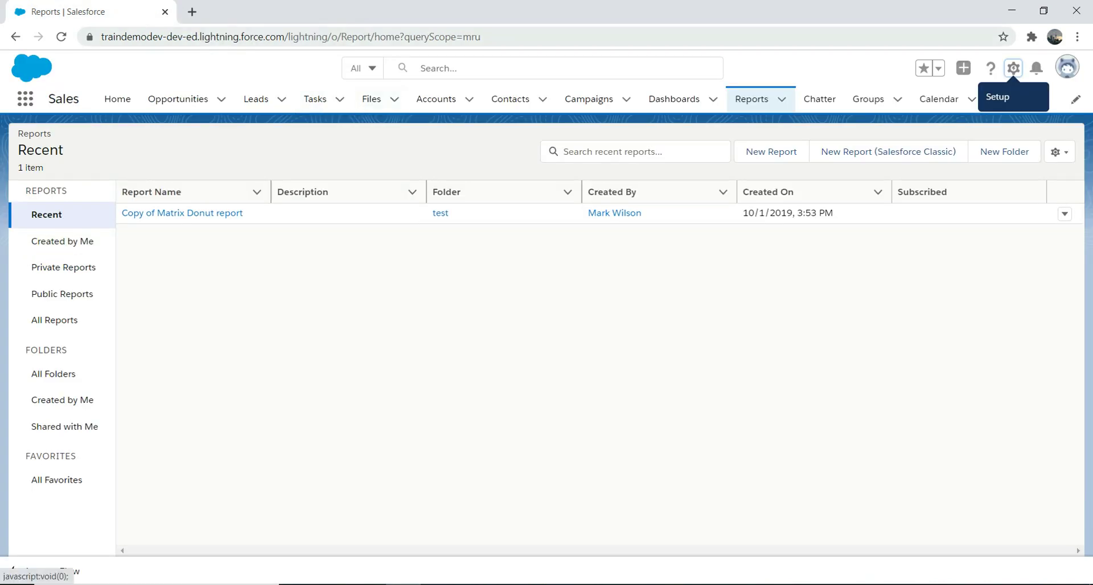
left_click(1013, 67)
key("ctrl+l")
key("Return")
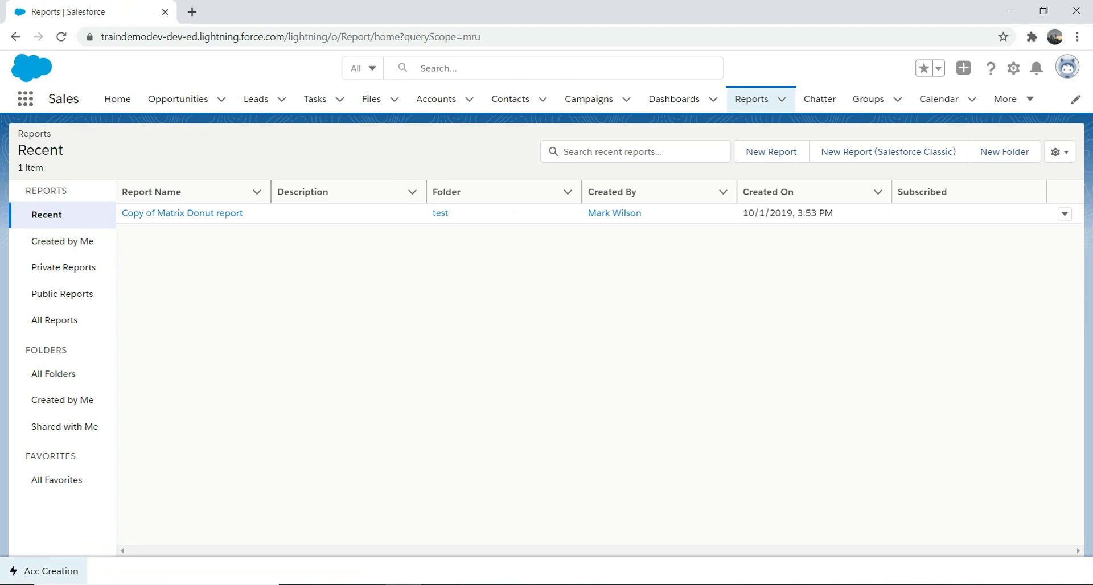
Step: Run the Acc Creation utility, enter demo99999 as the account name, and finish the flow
left_click(51, 571)
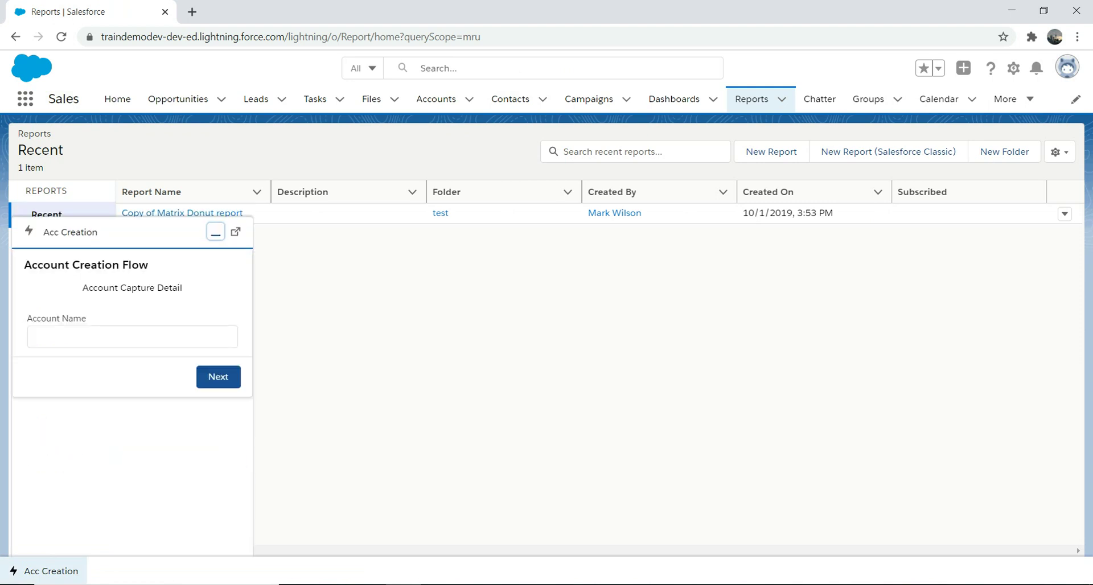
left_click(133, 336)
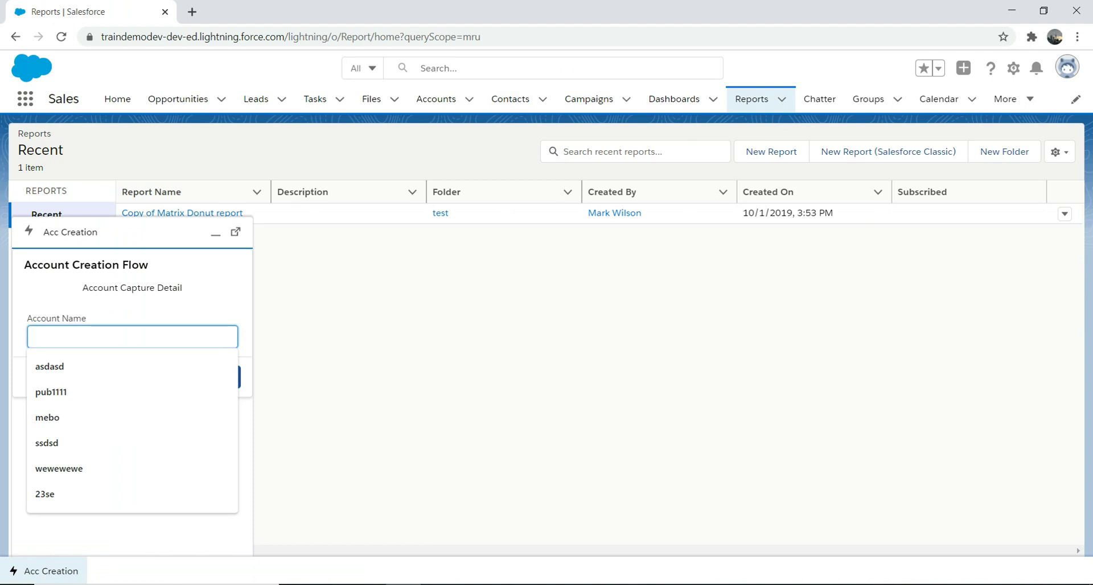
type("dem")
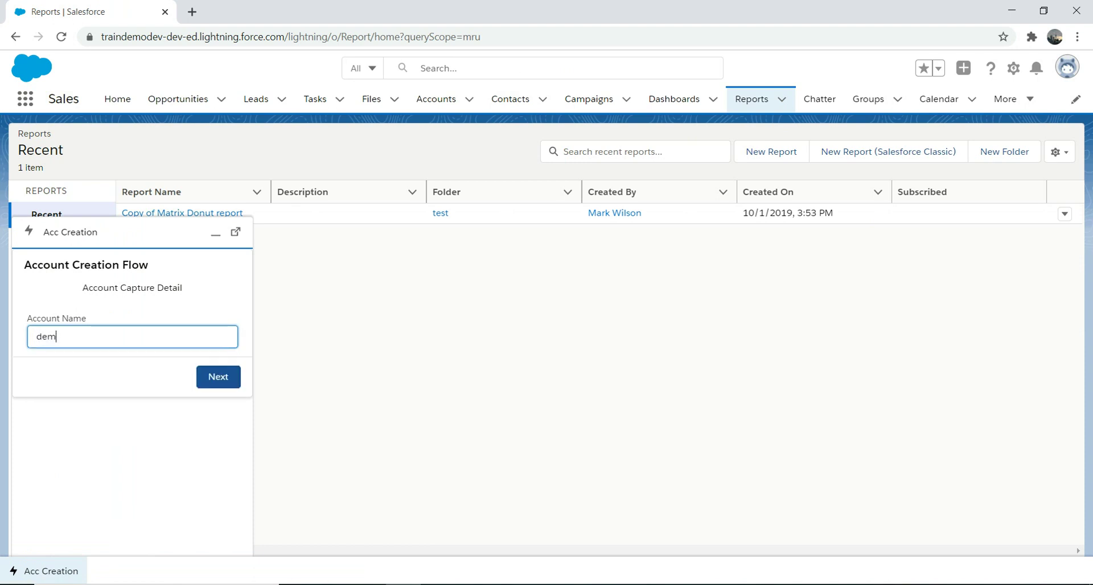
type("o99999")
key("Tab")
key("Return")
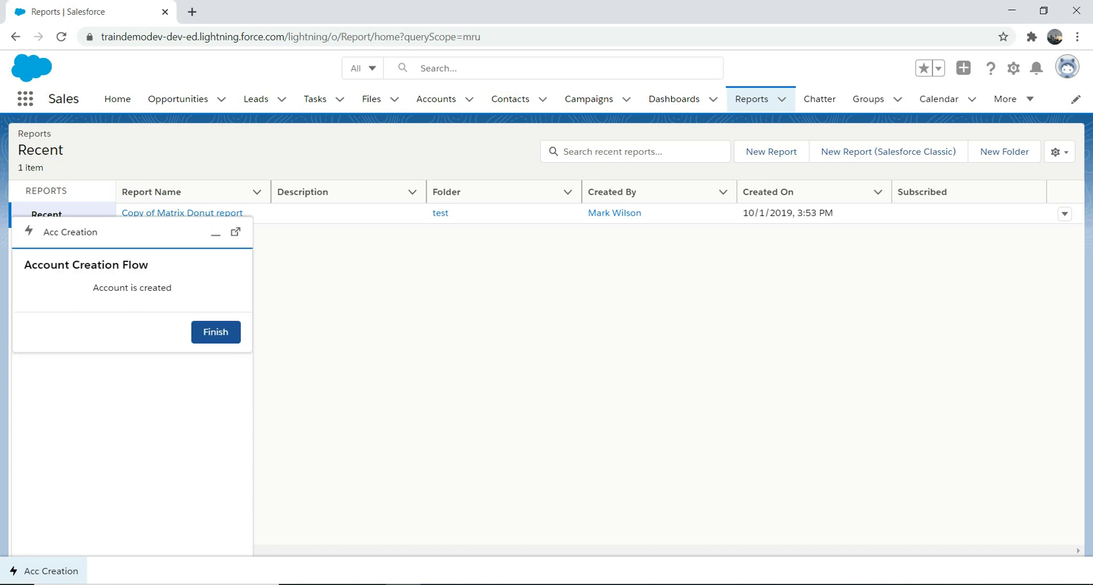
key("Return")
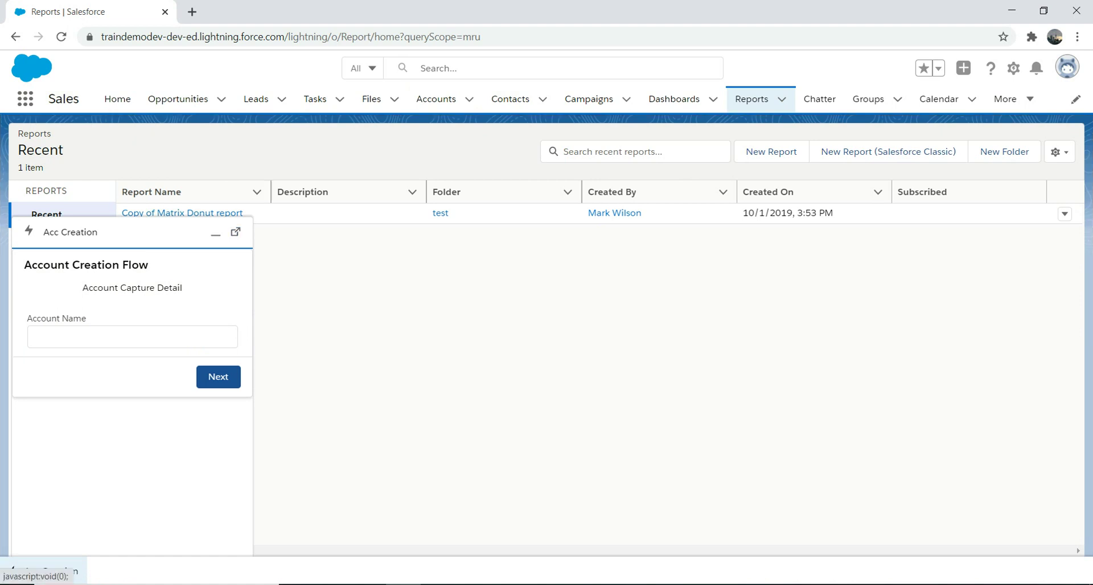
Step: Minimize the Acc Creation utility and check the recently viewed accounts for demo99999
left_click(39, 571)
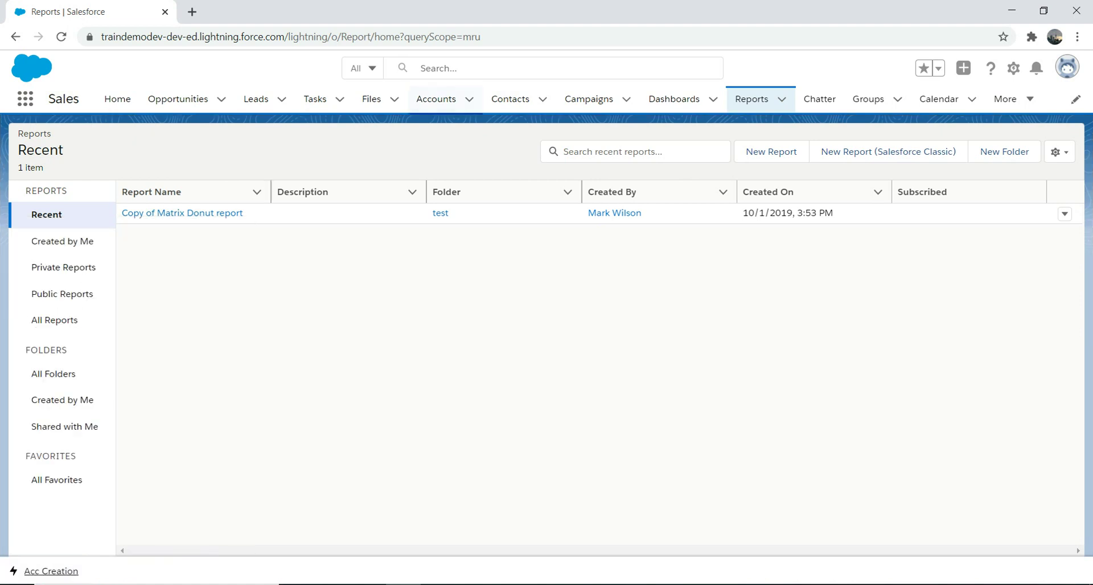
left_click(436, 98)
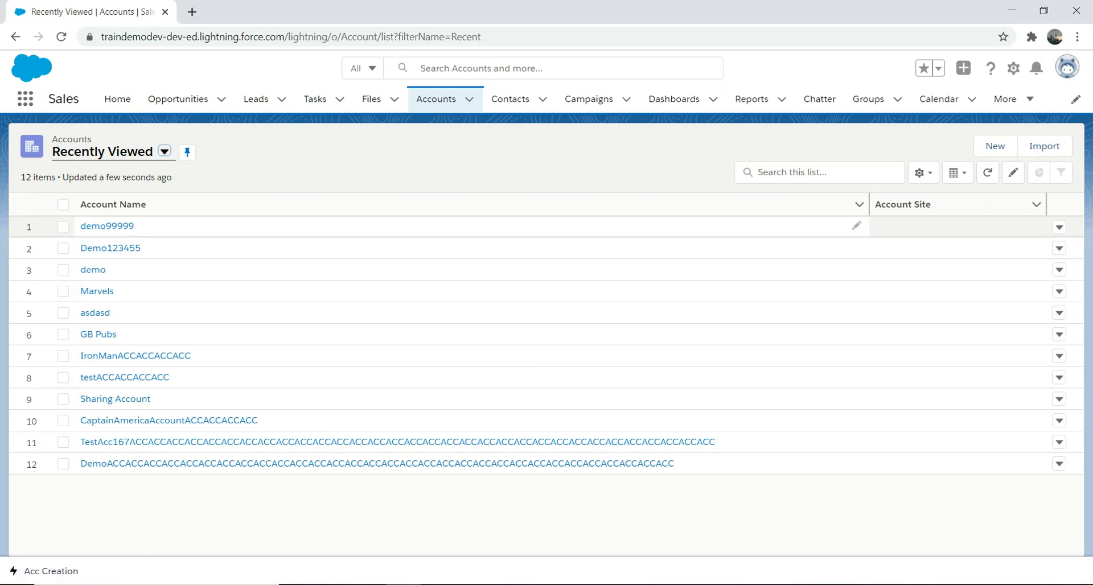